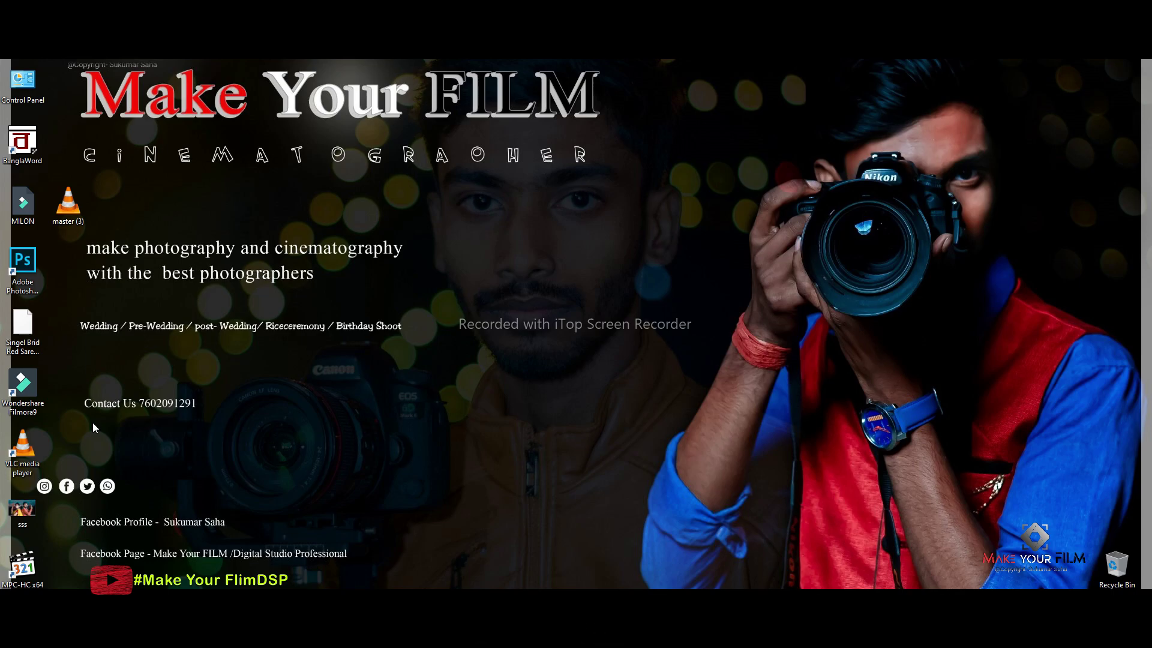
- Launch Photoshop and open the couple photo DSC_4894.NEF from the Picture folder
click(30, 262)
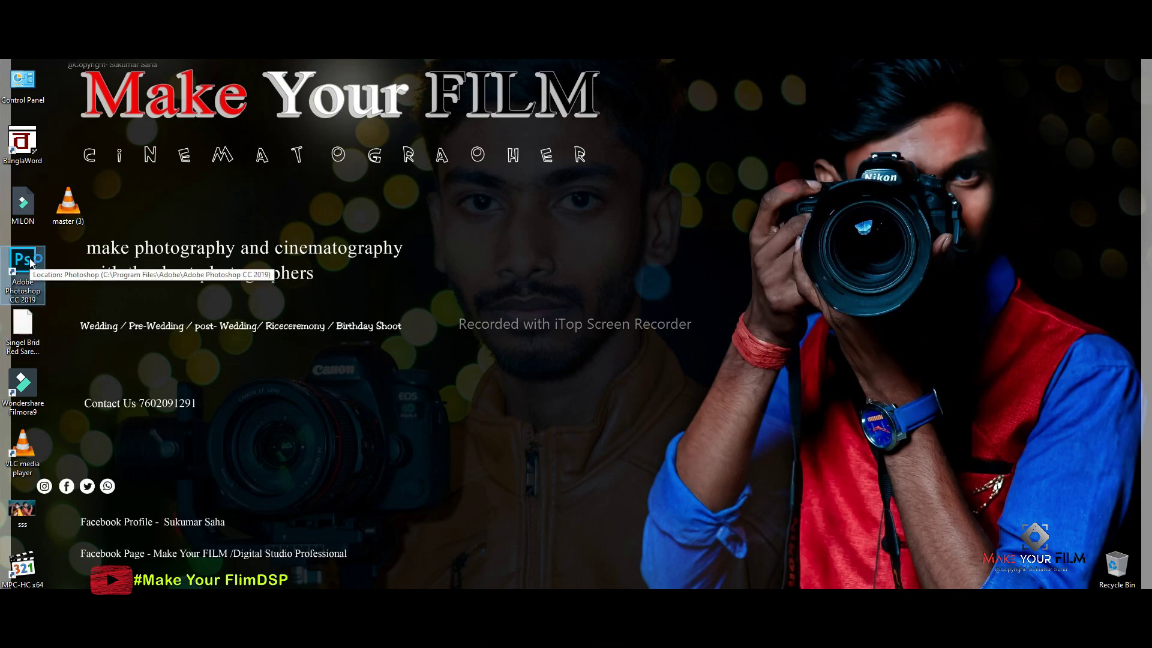
double_click(30, 262)
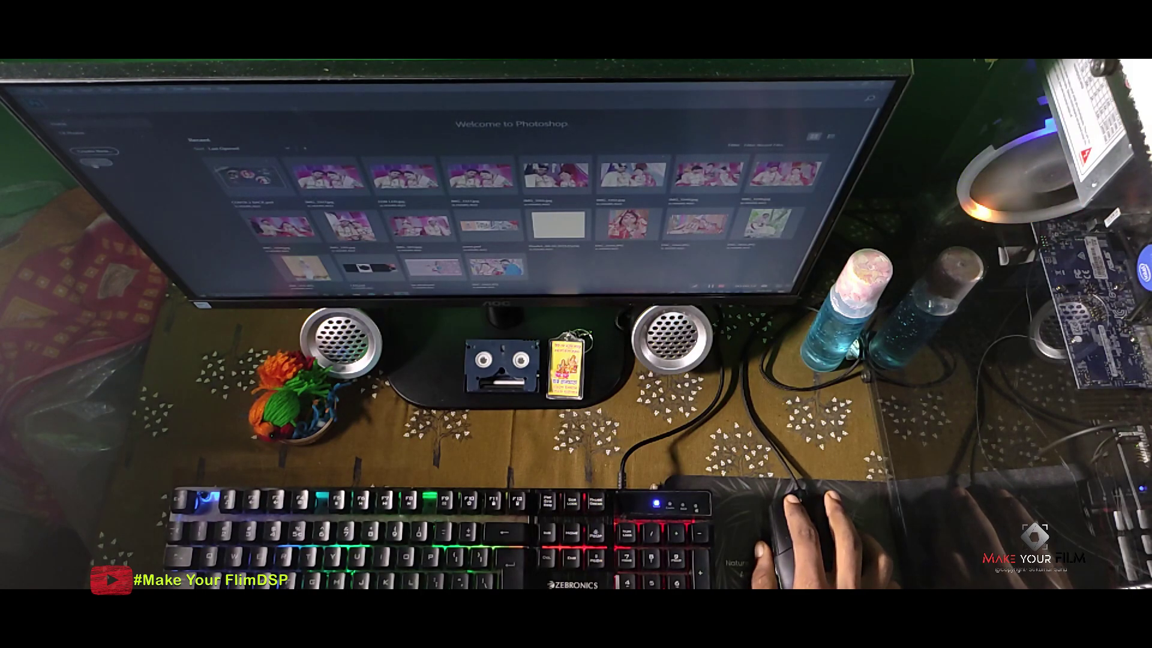
click(96, 163)
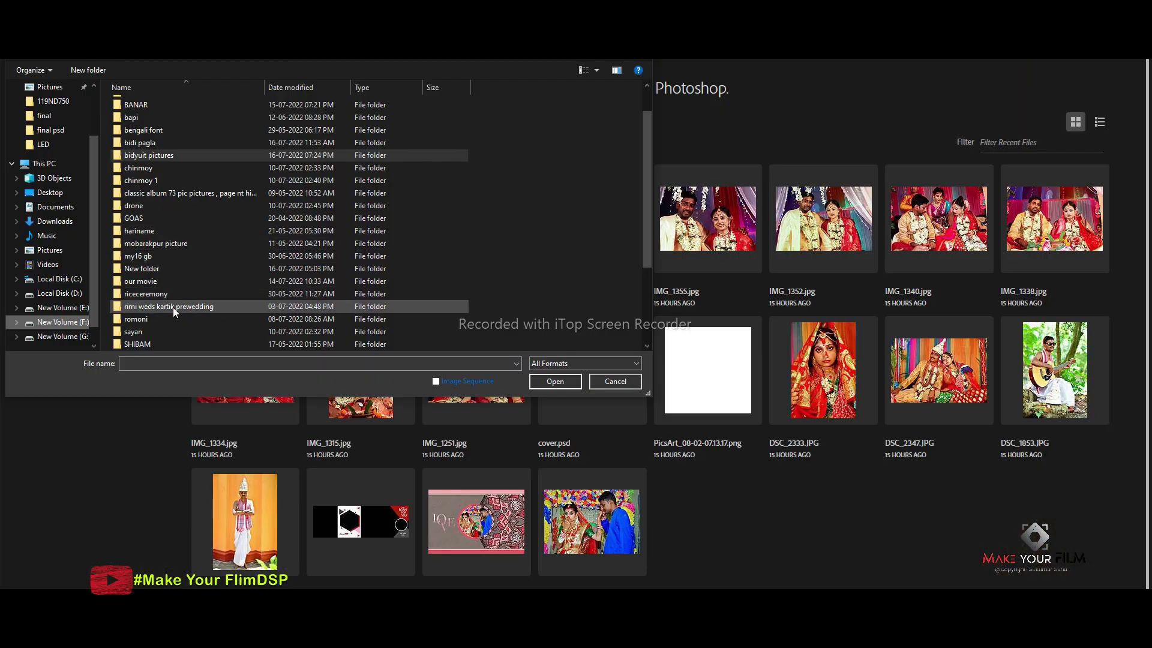
double_click(162, 309)
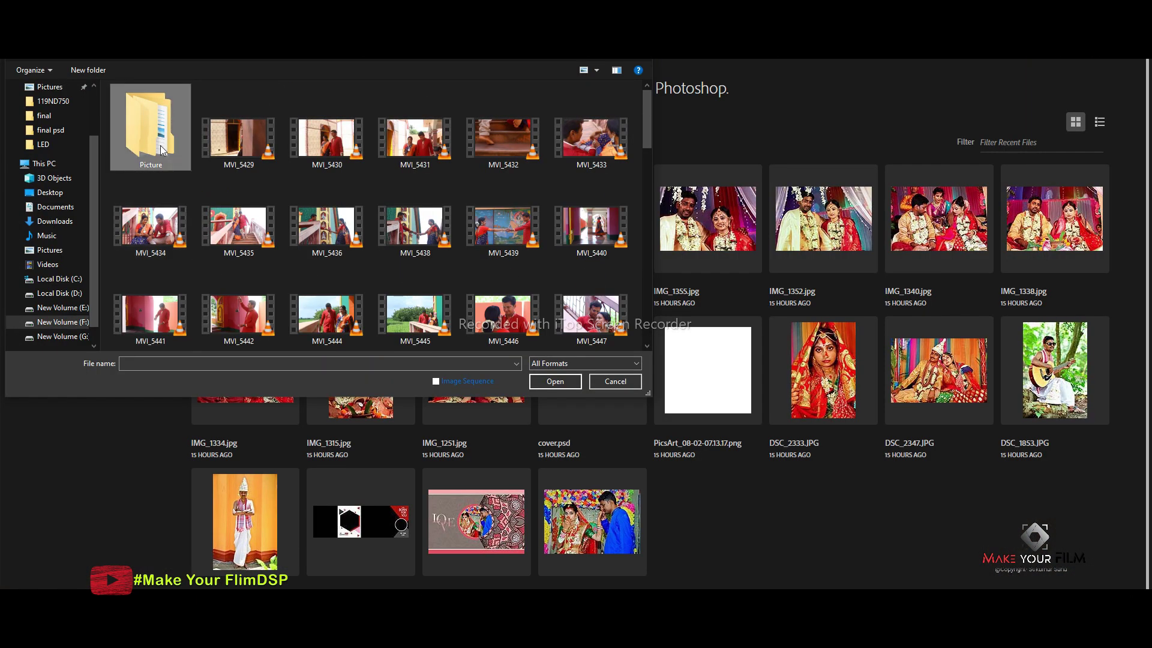
double_click(150, 128)
click(555, 381)
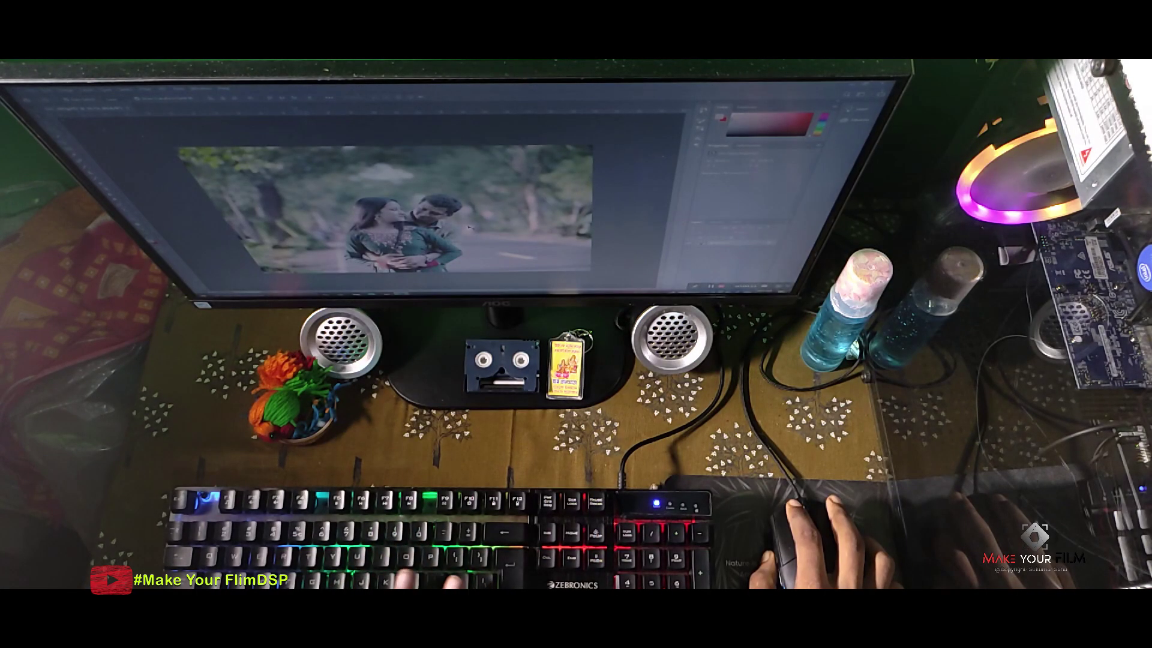
- Brighten midtones with Curves (160→171) and set Levels input to 20 / 1.00 / 240
key(ctrl+m)
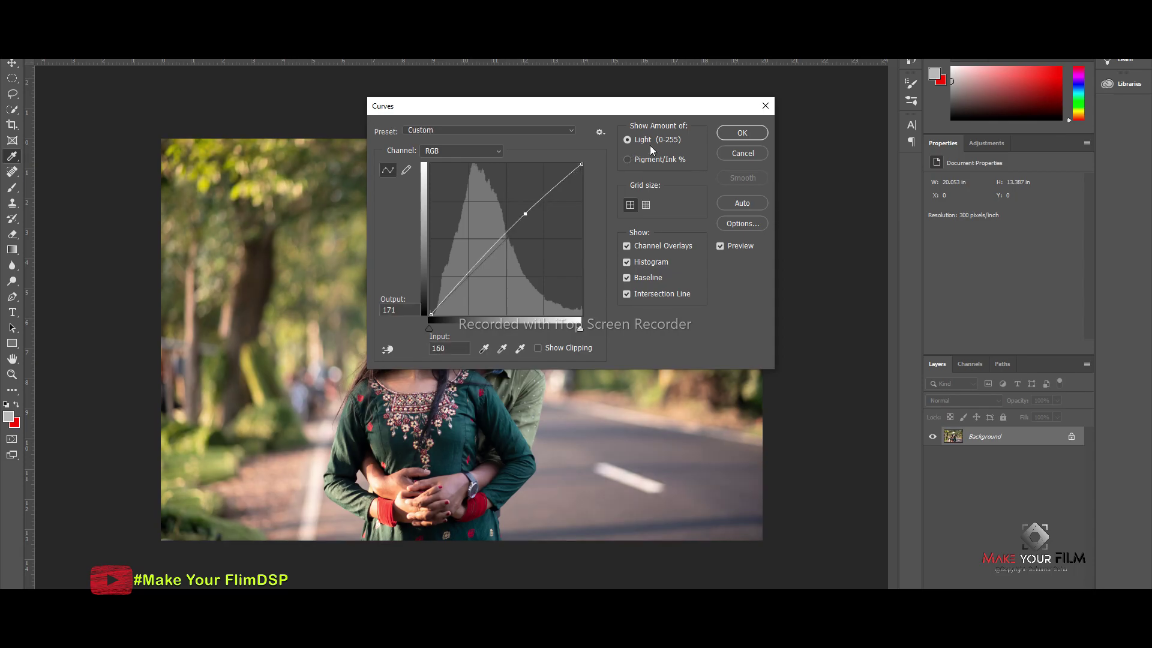
click(741, 132)
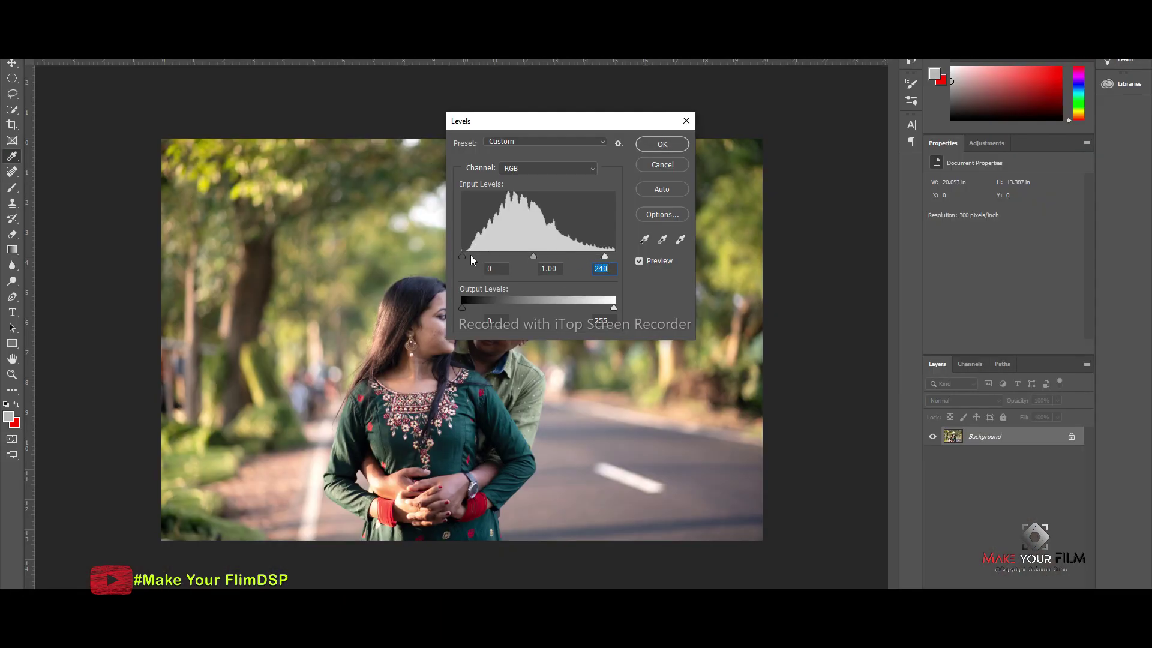
drag(462, 256, 473, 256)
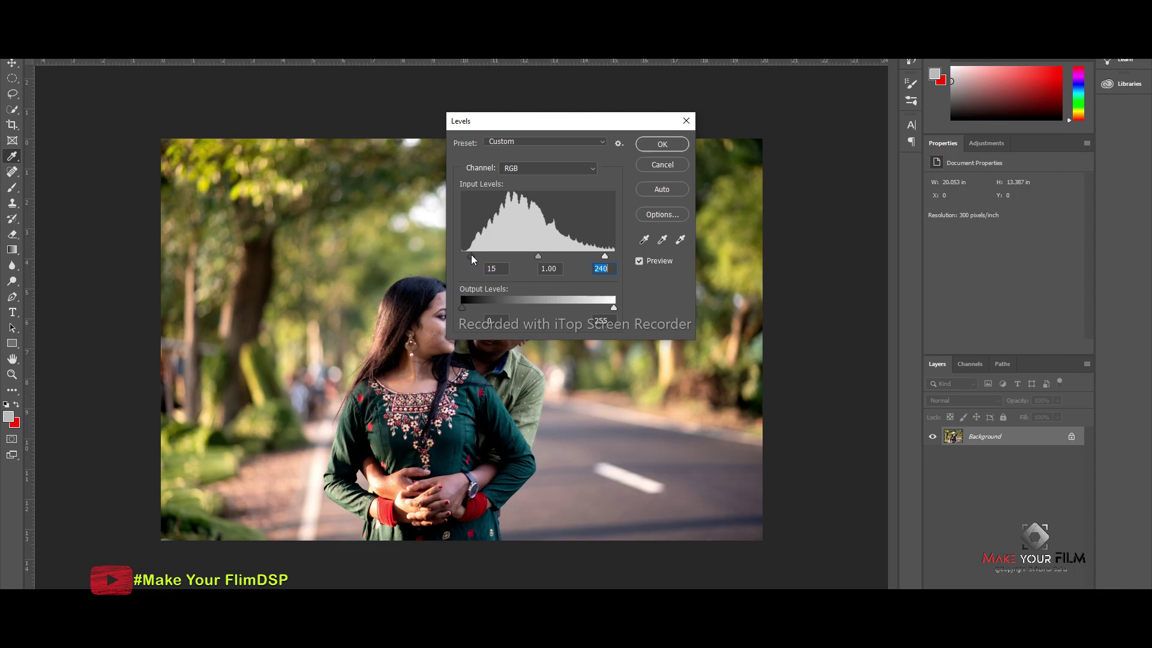
click(472, 256)
click(669, 146)
- Apply a Camera Raw Filter with Highlights -32, Shadows +67 and Blacks -15
key(ctrl+plus)
key(ctrl+plus)
key(ctrl+plus)
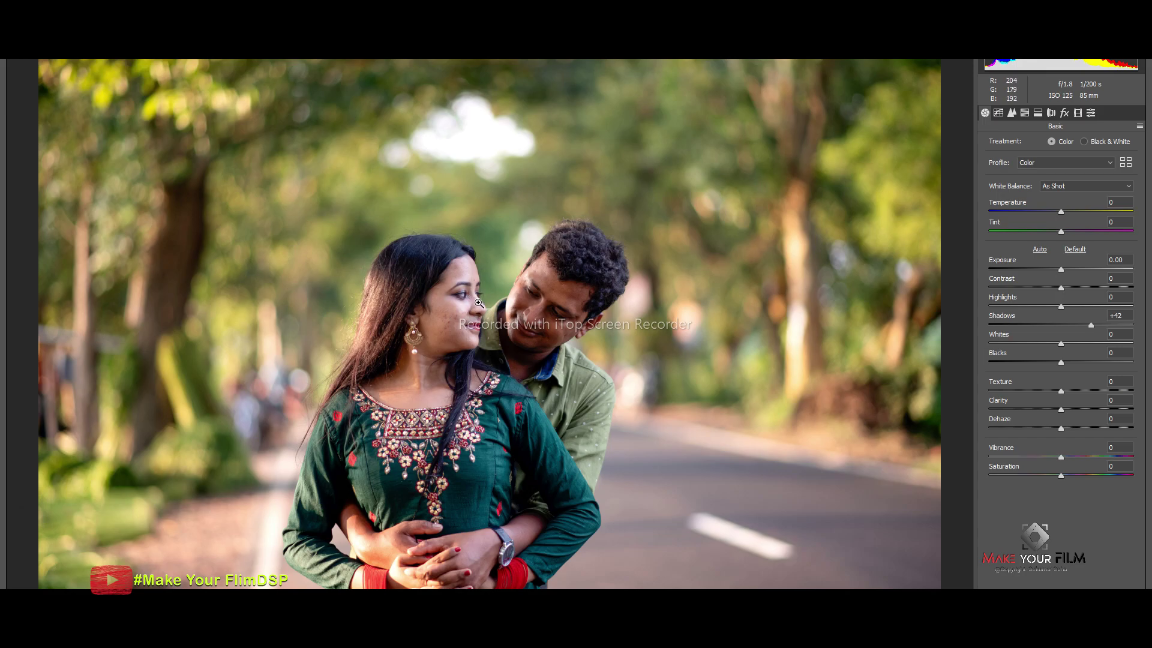
click(1042, 306)
drag(1040, 306, 1038, 306)
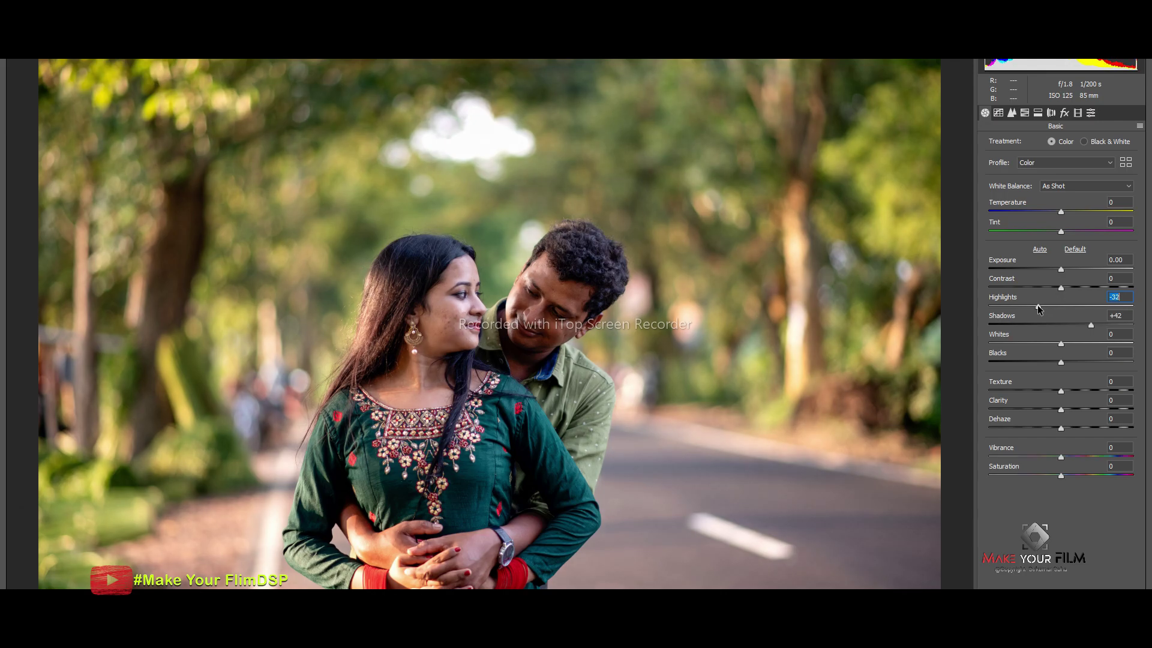
drag(1061, 362, 1050, 362)
drag(1086, 324, 1107, 325)
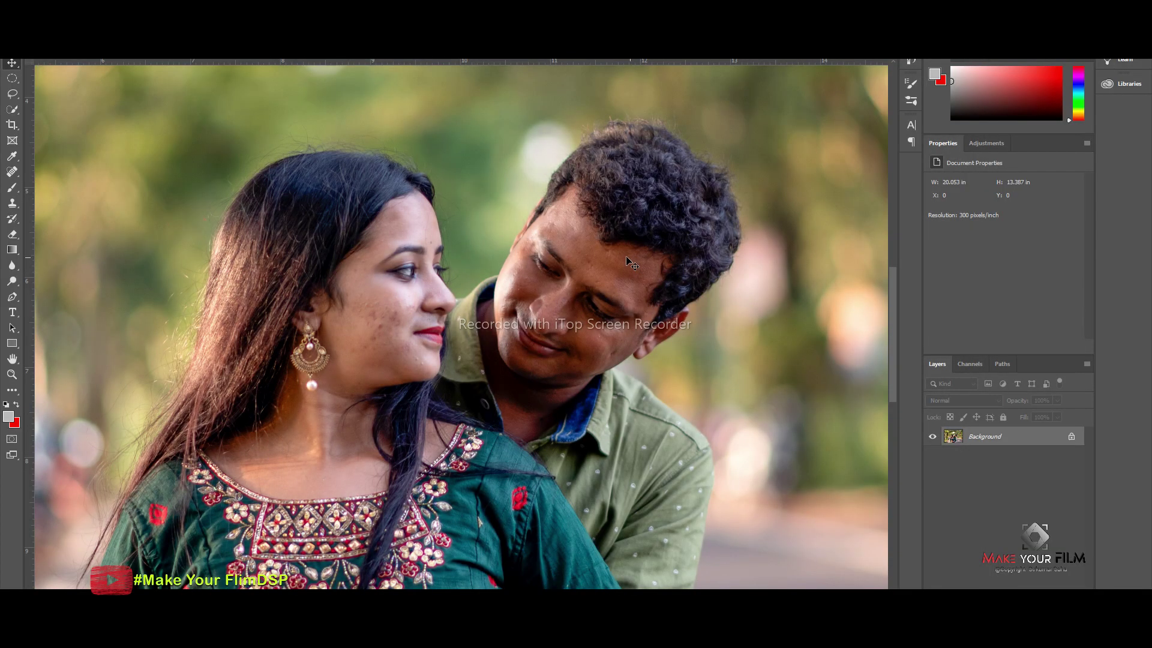
- Toggle between the Levels and Camera Raw Filter History states to compare before and after
key(ctrl+minus)
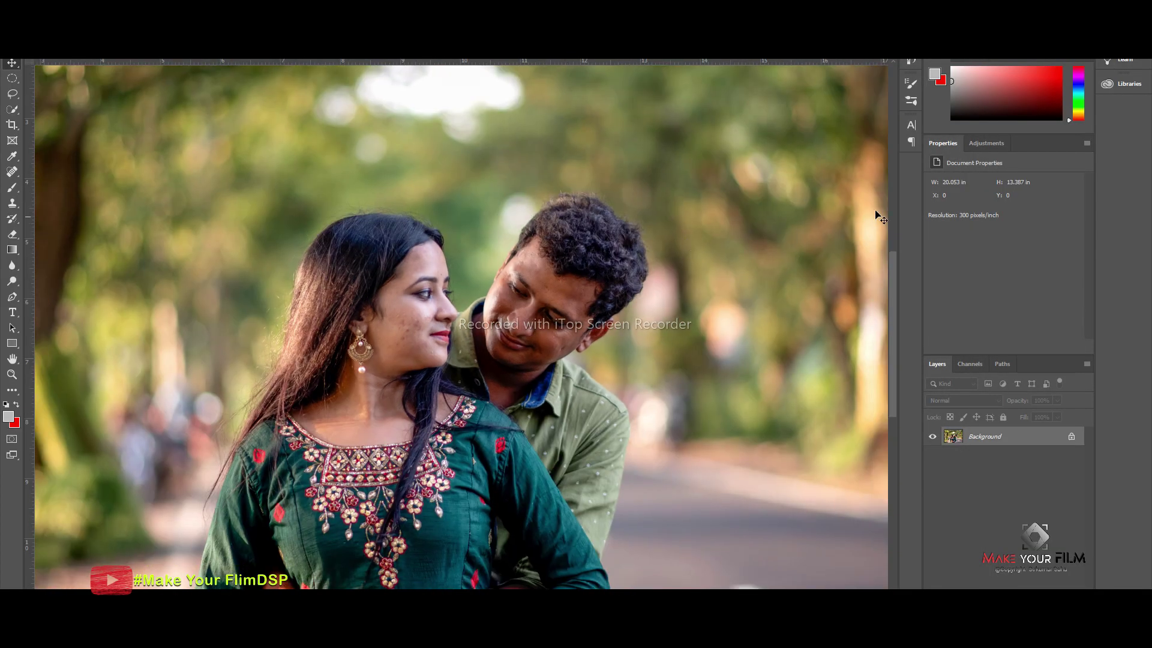
key(alt+w)
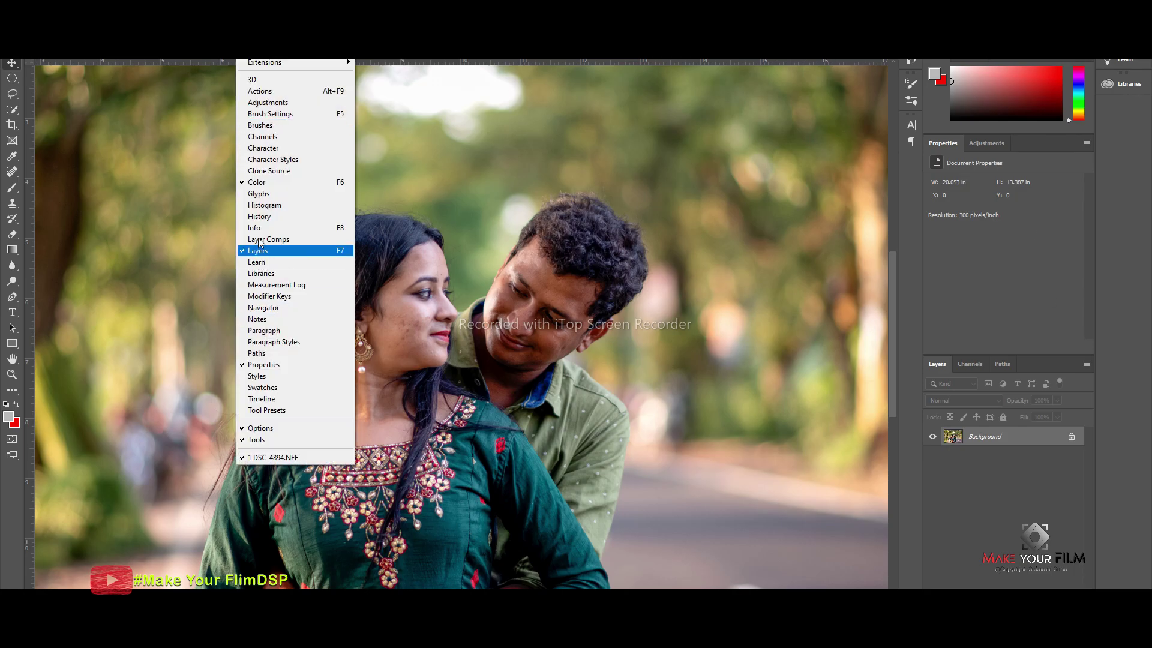
click(264, 217)
click(810, 94)
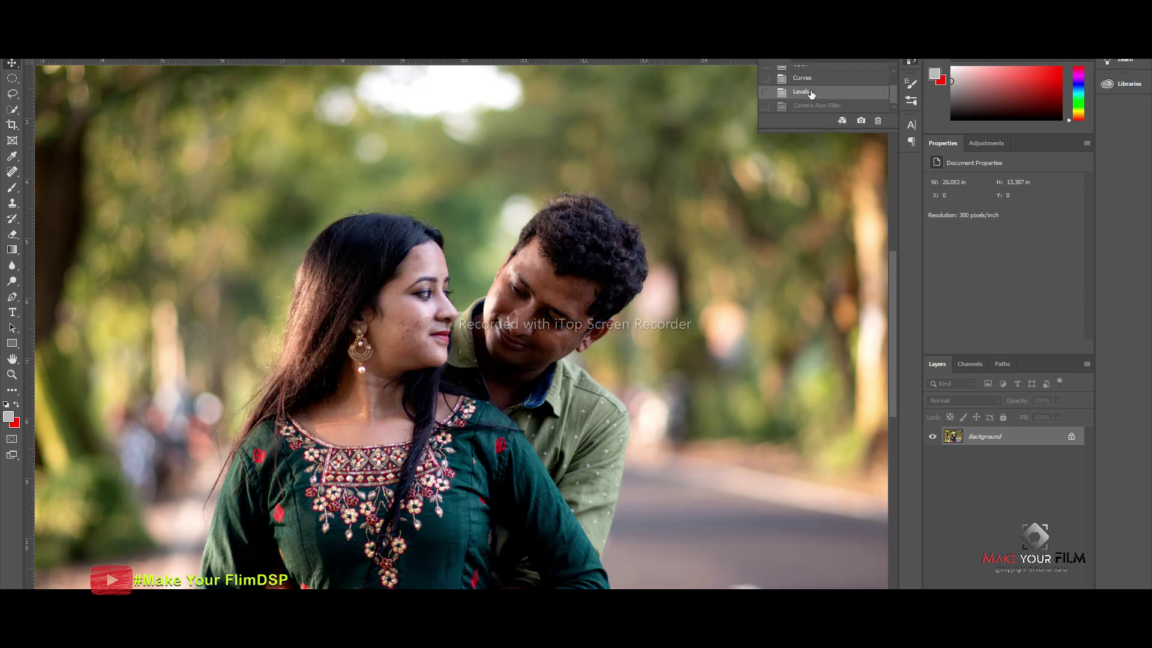
click(808, 107)
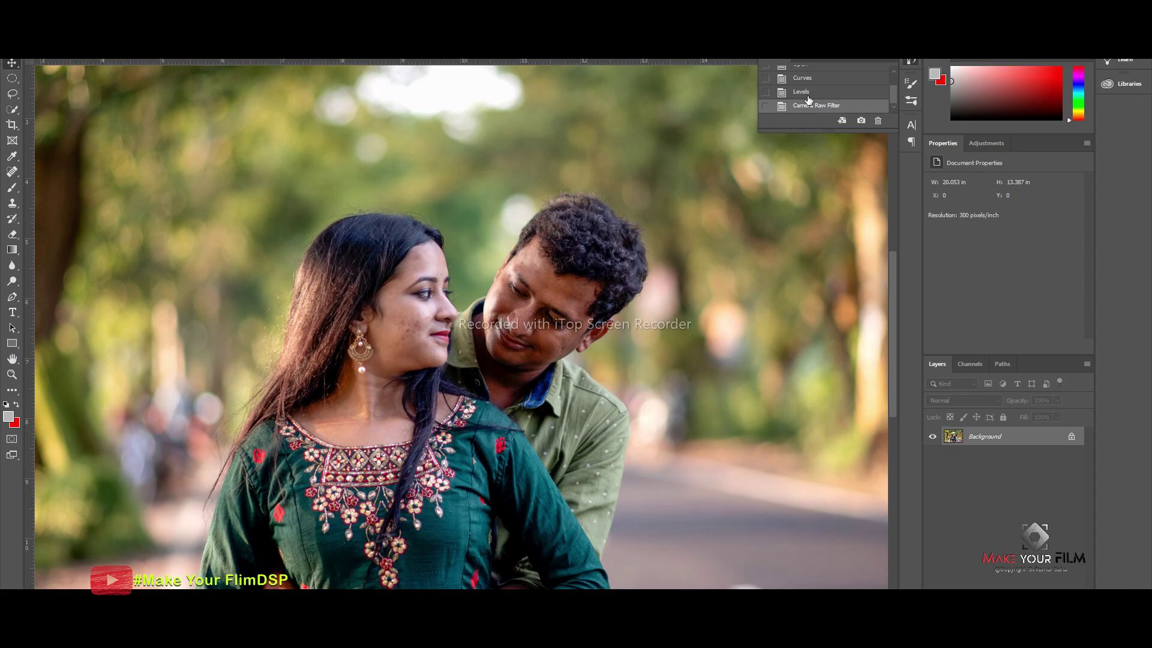
click(809, 94)
click(808, 91)
click(804, 106)
scroll(514, 298, down, 1)
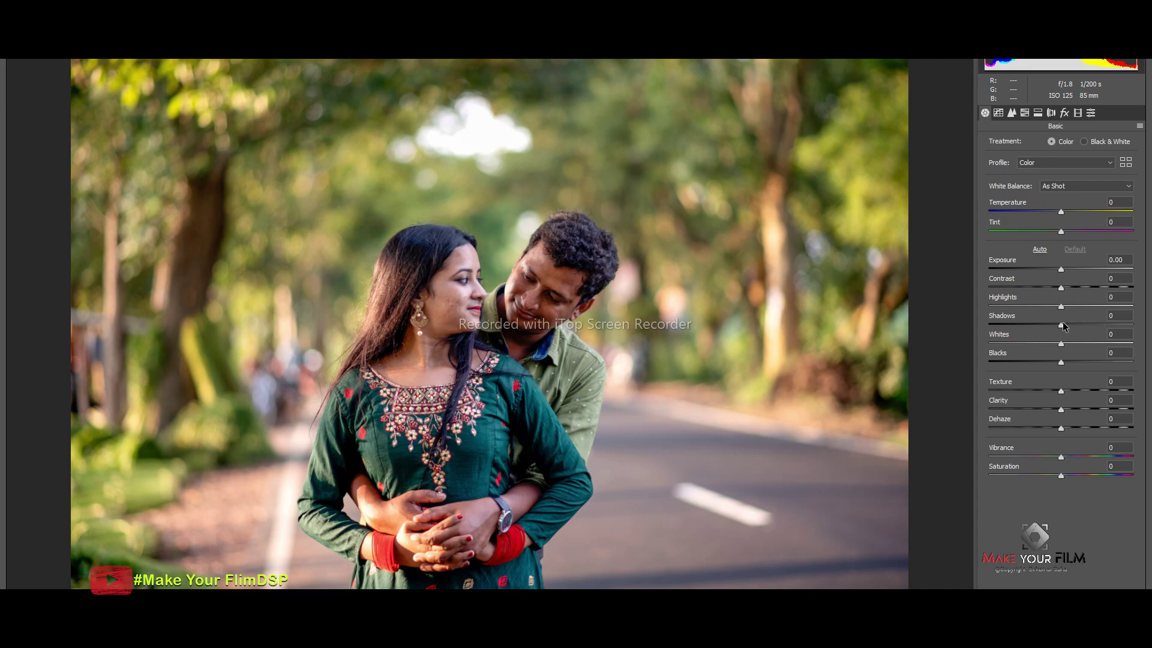
- Set Shadows +13, Temperature -5, and brighten reds/oranges, darken greens, lift aquas in HSL Luminance
drag(1074, 325, 1078, 325)
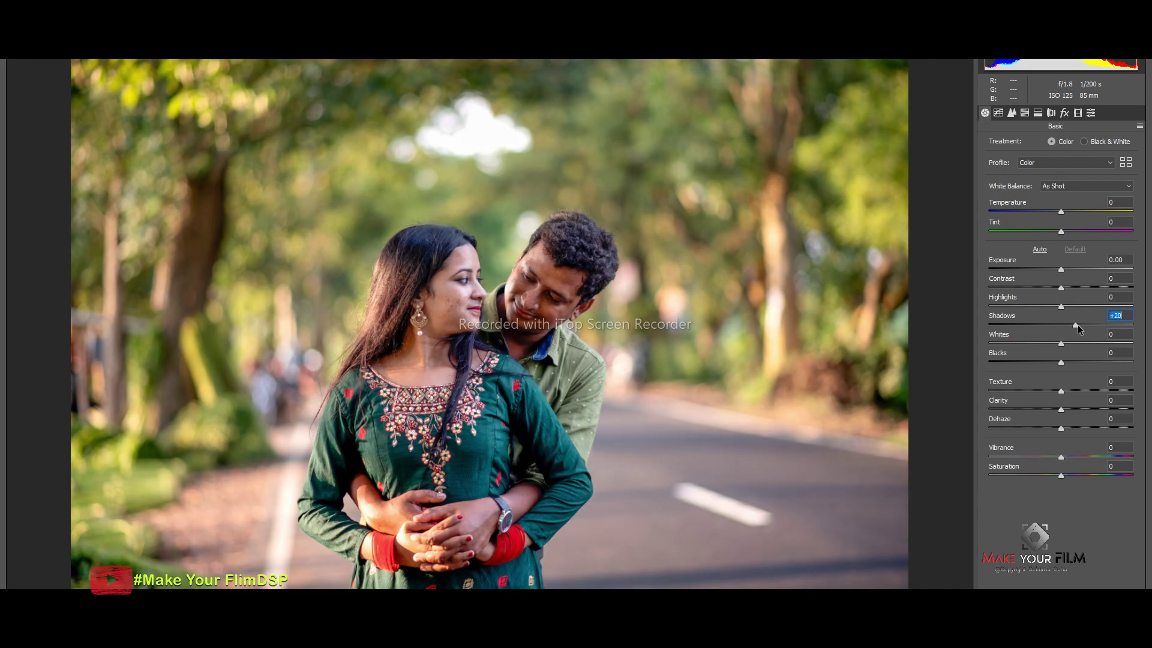
drag(1086, 207, 1082, 207)
click(1026, 113)
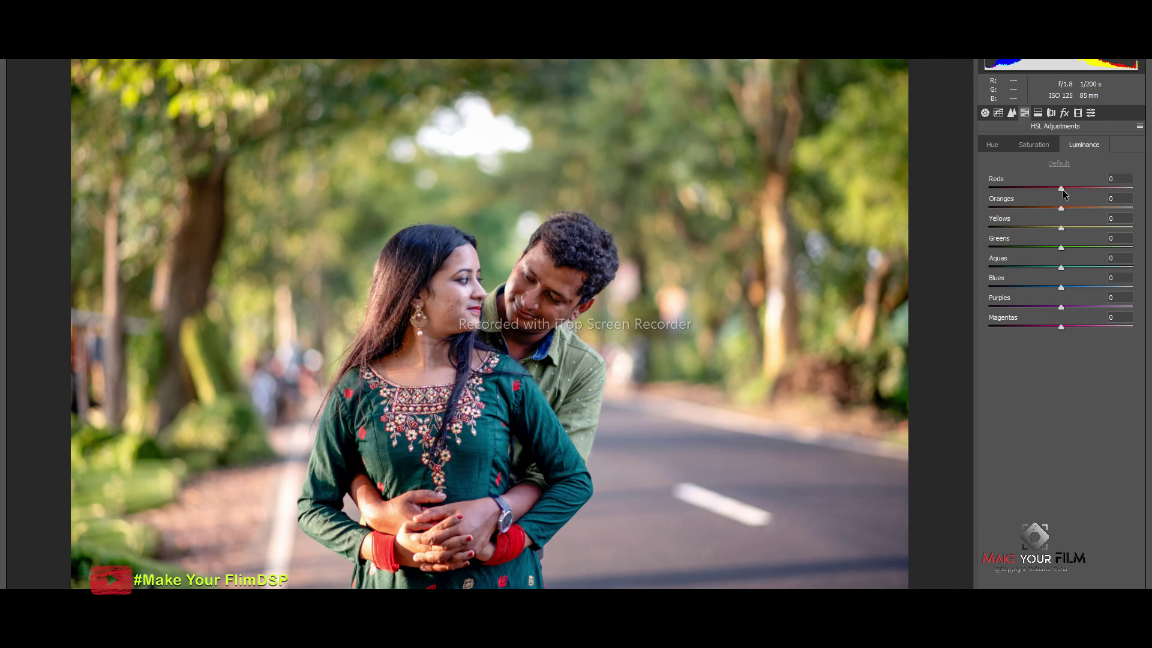
mouse_move(1060, 189)
mouse_down()
mouse_move(1079, 189)
mouse_move(1072, 208)
mouse_up()
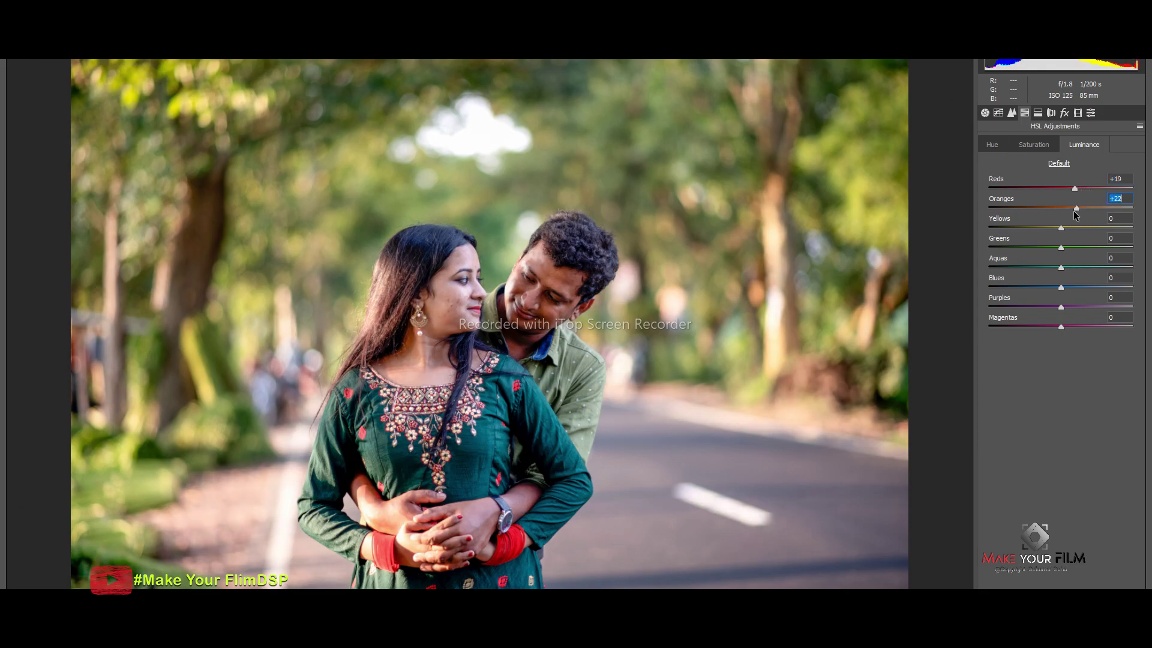
click(540, 425)
mouse_move(1061, 247)
mouse_down()
mouse_move(1014, 247)
mouse_move(1076, 267)
mouse_up()
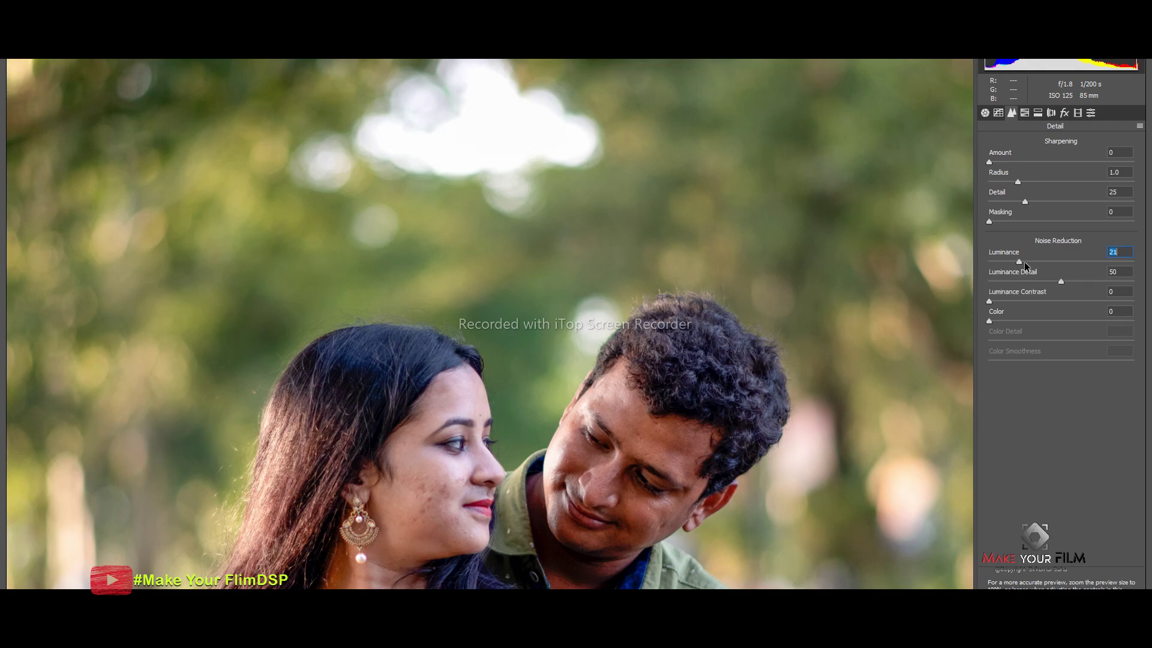
- Set Luminance noise reduction to 47
drag(1048, 259, 1108, 256)
drag(1114, 260, 1051, 262)
click(984, 113)
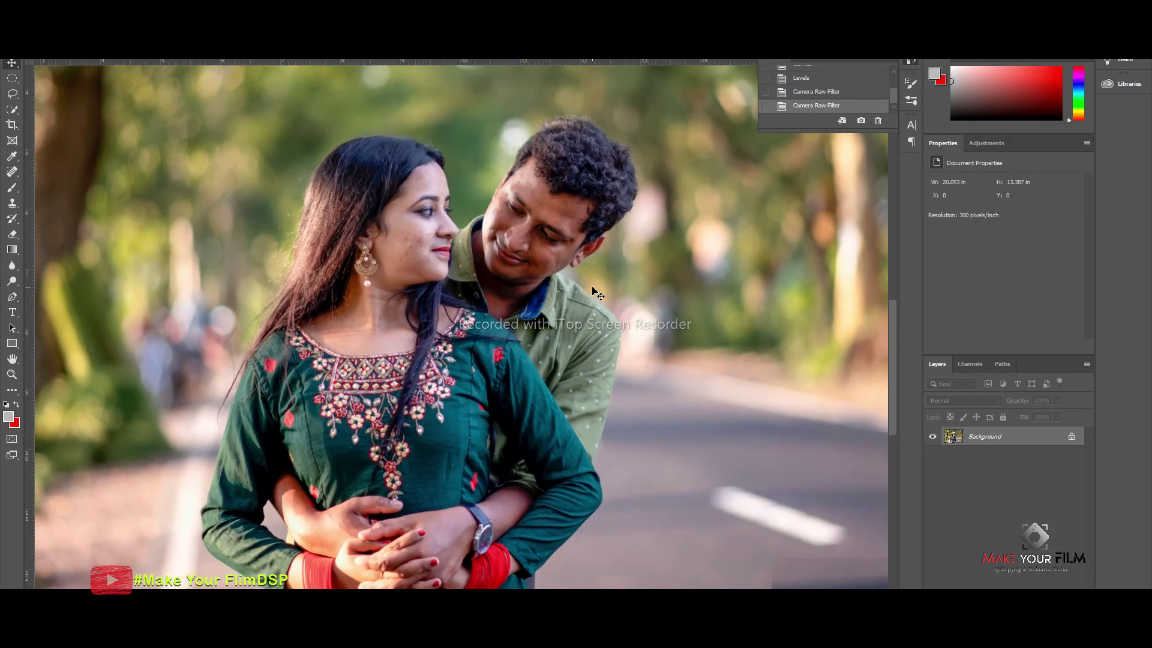
key(ctrl+plus)
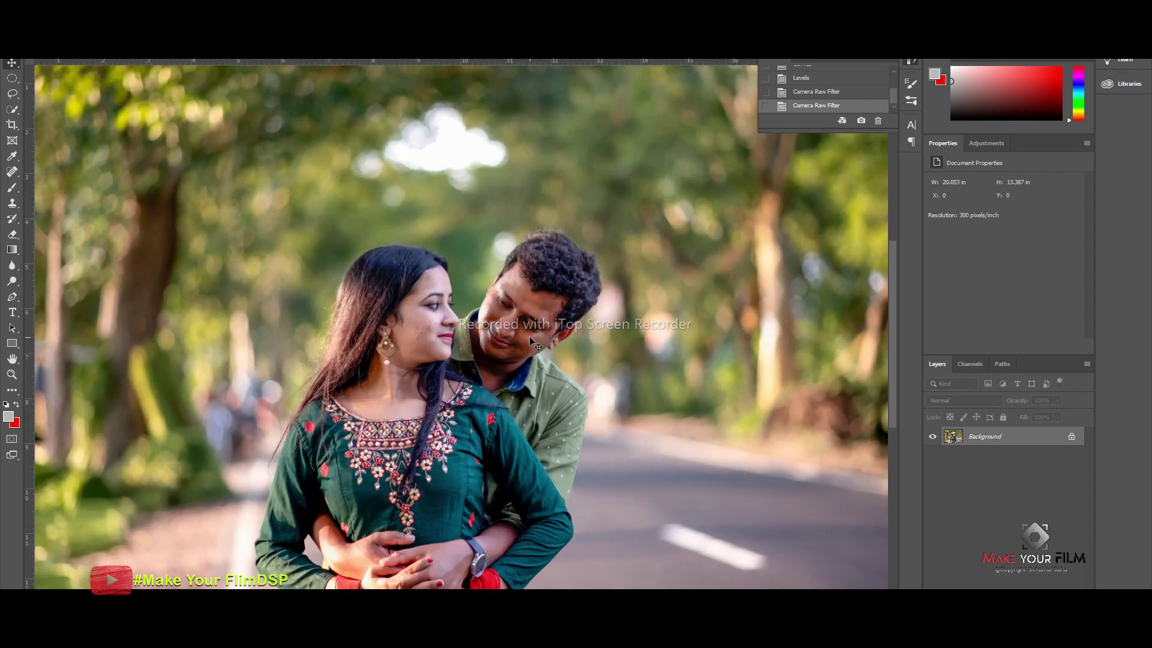
scroll(795, 102, up, 3)
click(799, 92)
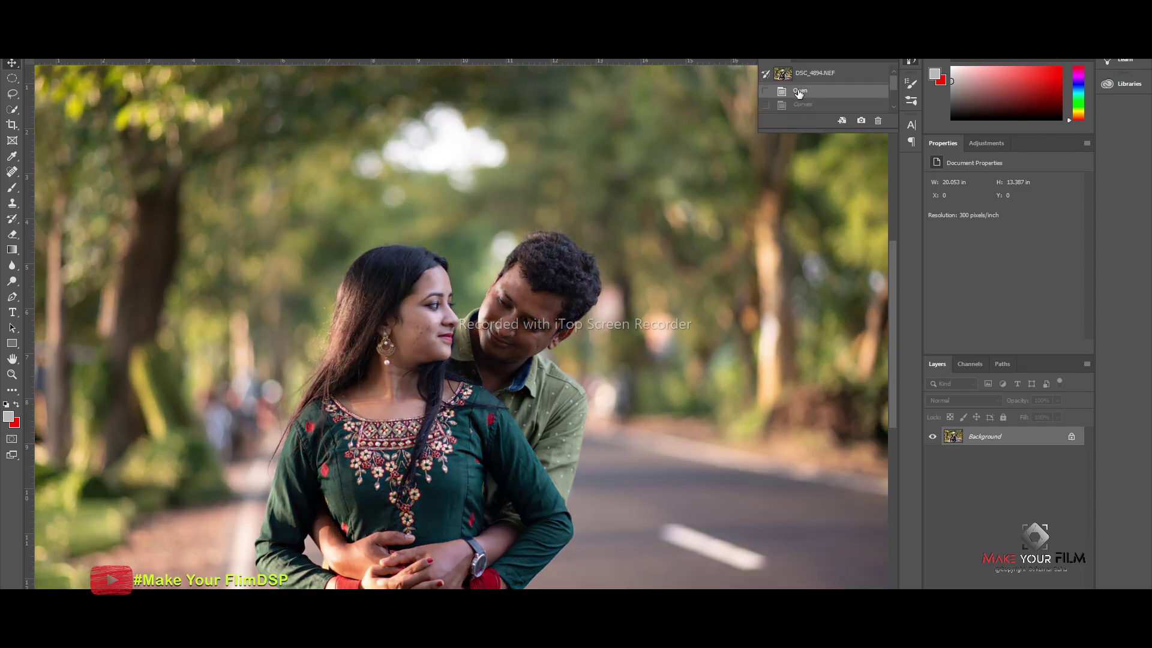
scroll(799, 93, down, 3)
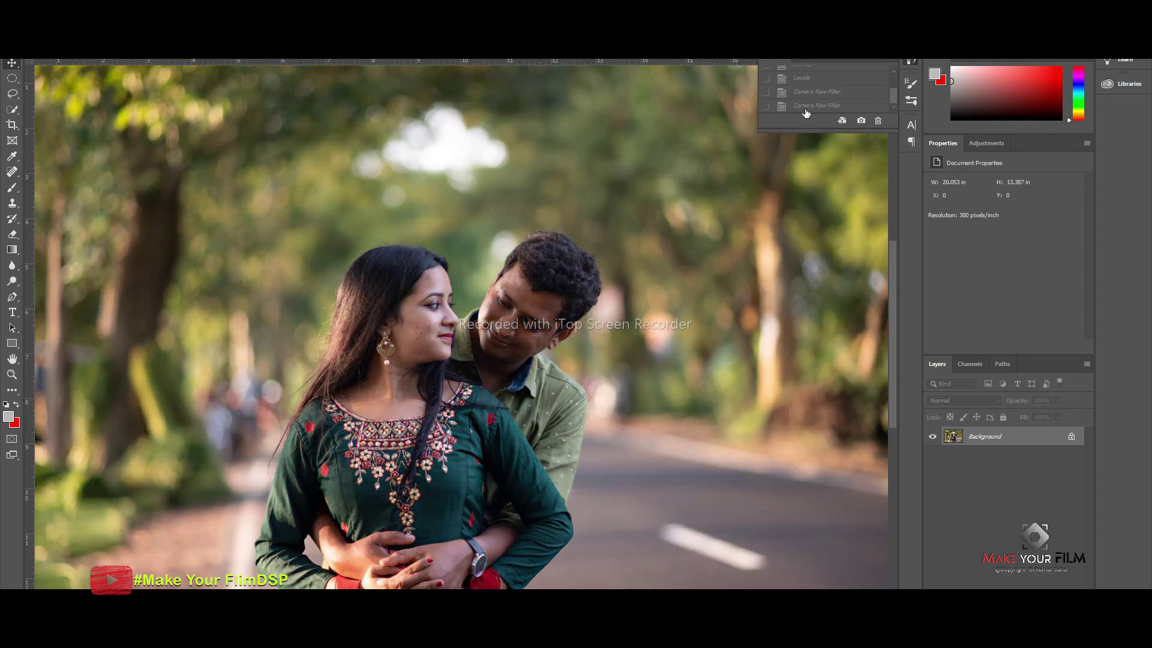
click(804, 106)
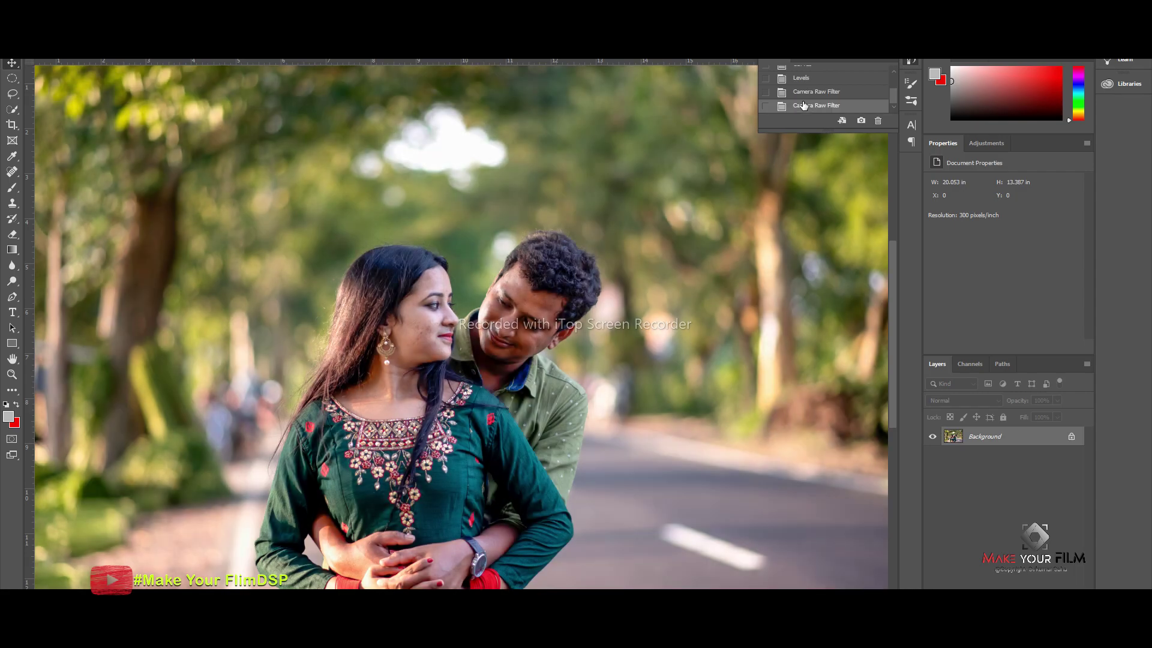
scroll(671, 361, up, 1)
scroll(621, 356, up, 1)
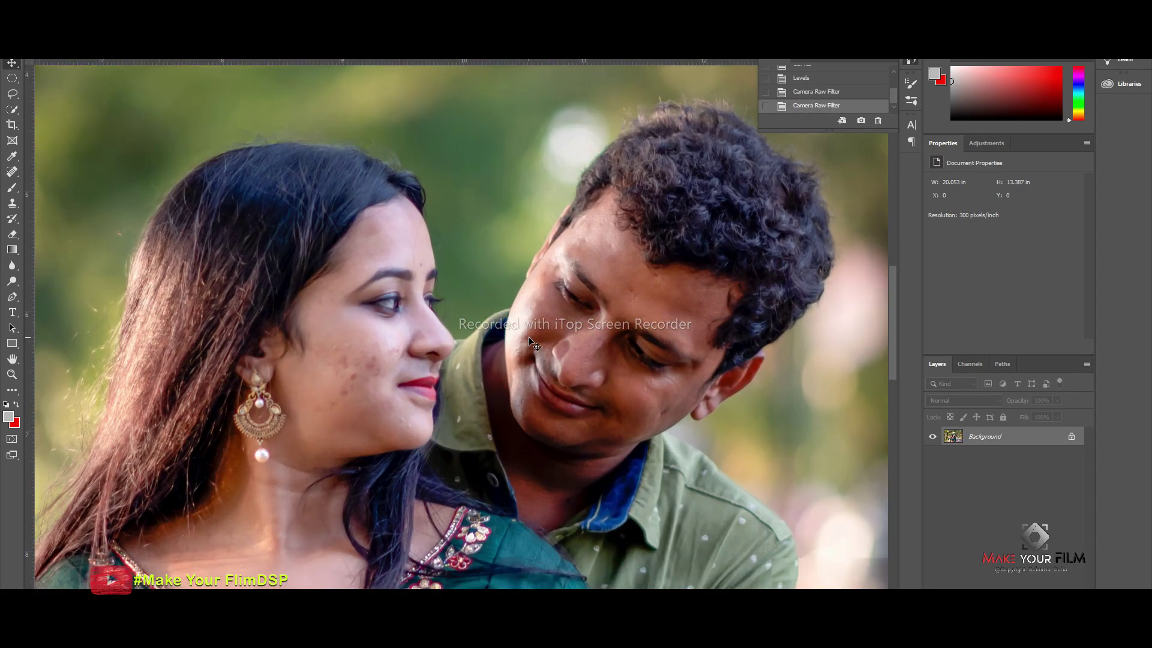
scroll(571, 350, up, 1)
scroll(521, 345, up, 1)
scroll(522, 345, down, 2)
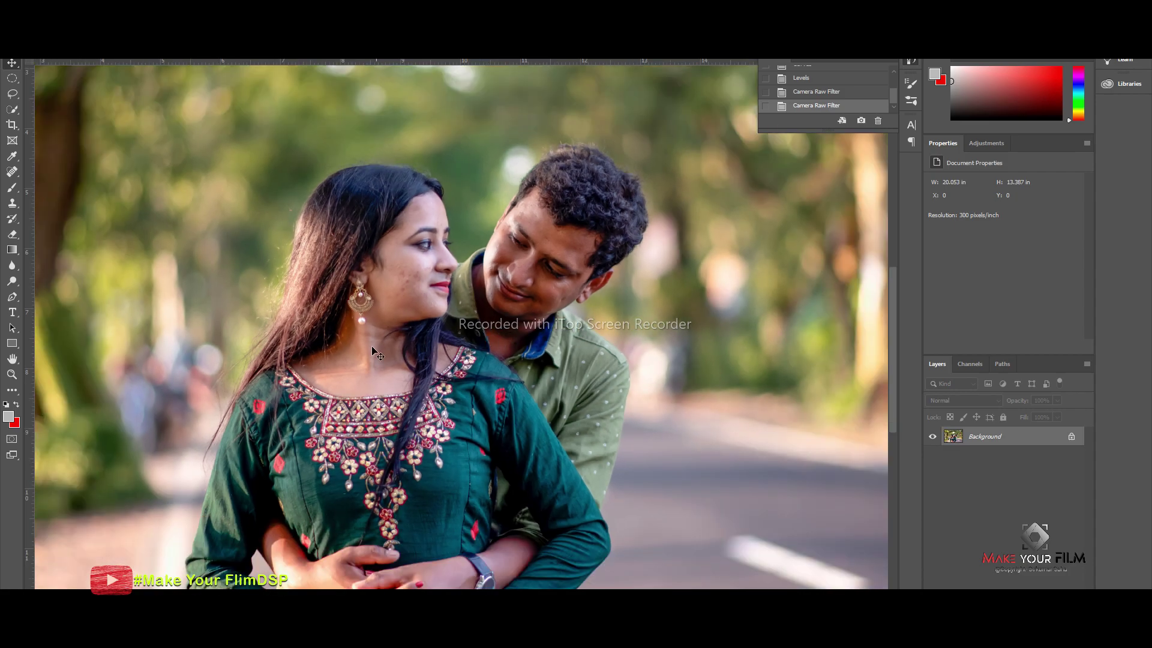
scroll(487, 456, down, 2)
scroll(489, 420, down, 2)
scroll(495, 384, down, 2)
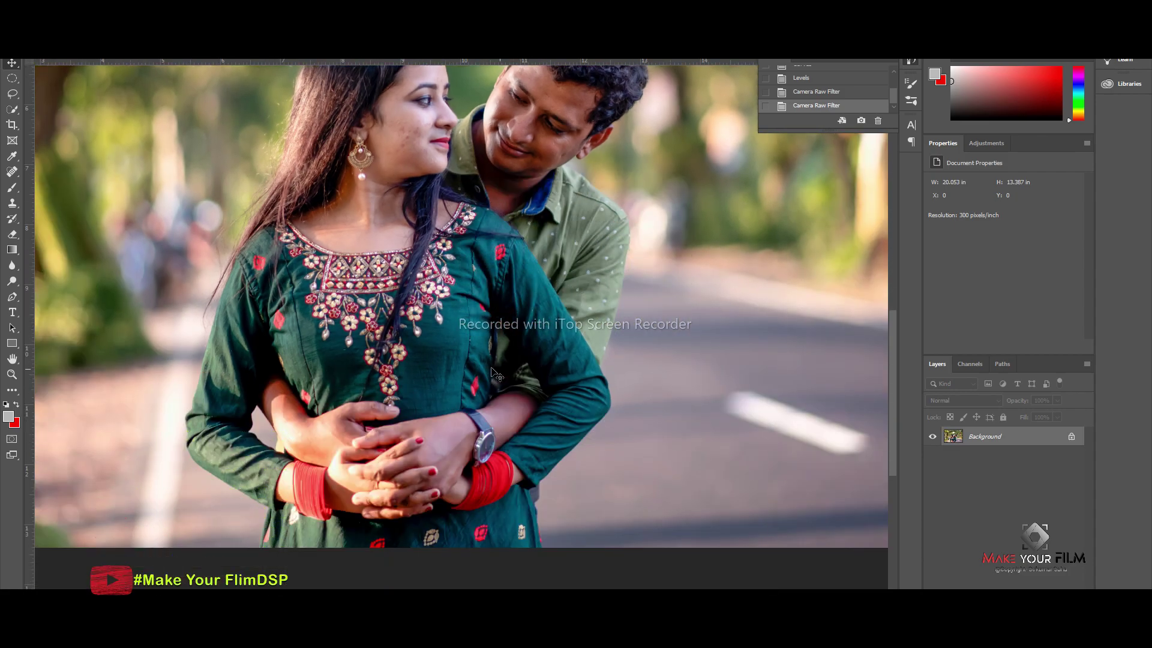
scroll(372, 387, up, 2)
scroll(354, 348, up, 2)
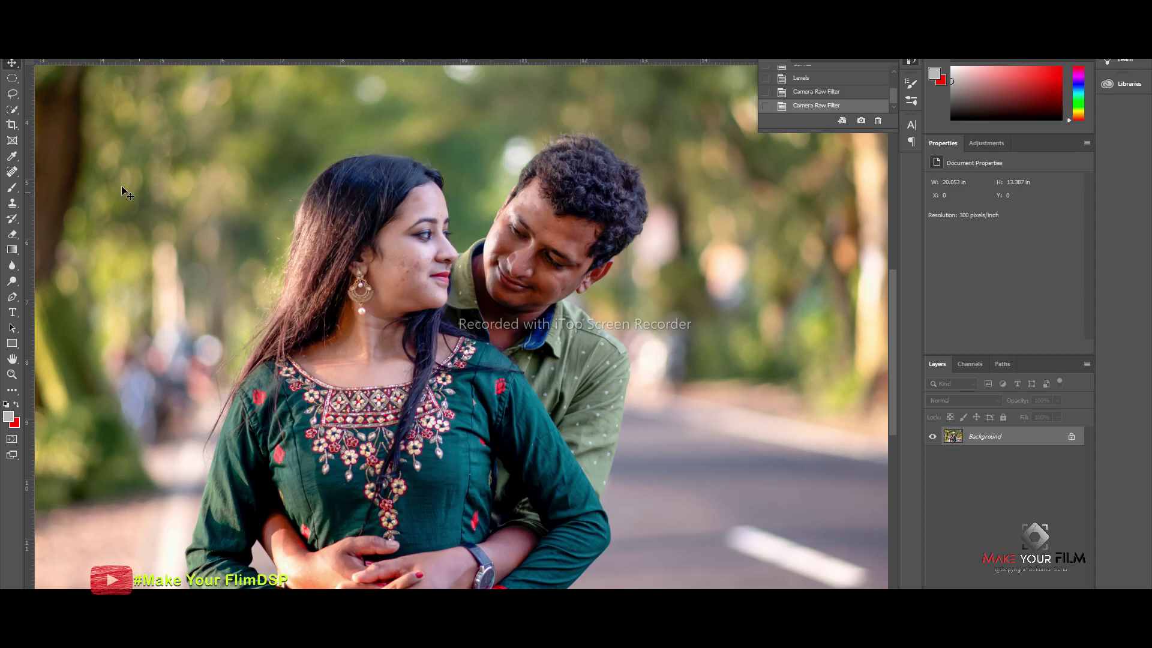
- Select the bright patch beside the woman's left hand with the Magic Wand
right_click(13, 111)
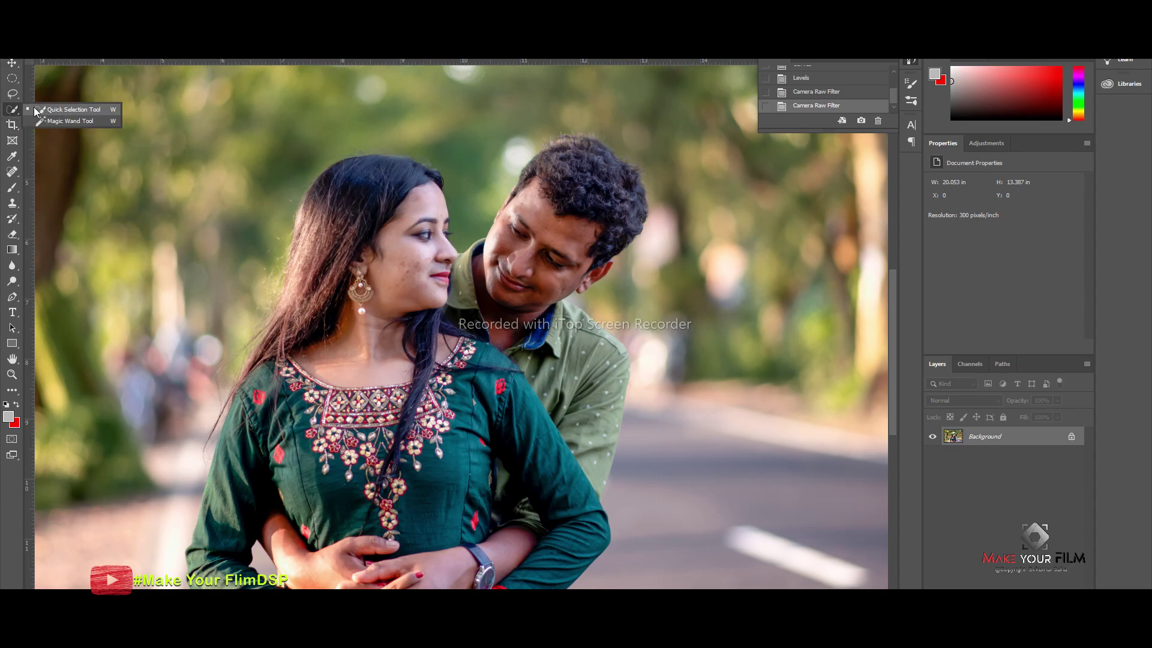
click(71, 121)
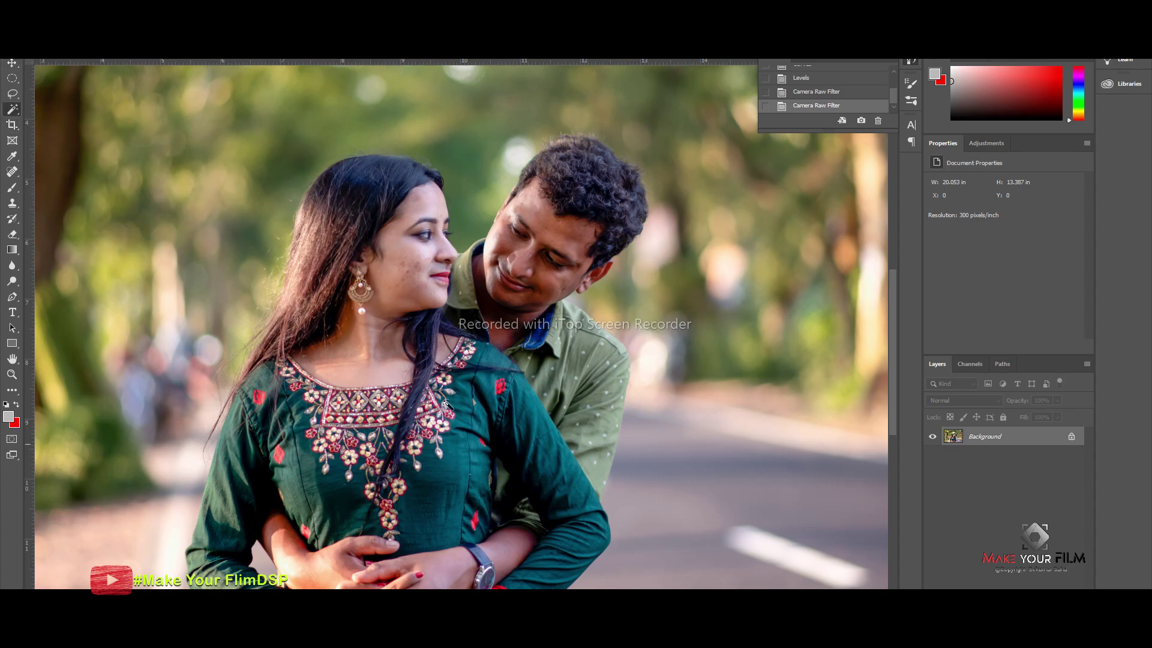
scroll(169, 496, down, 1)
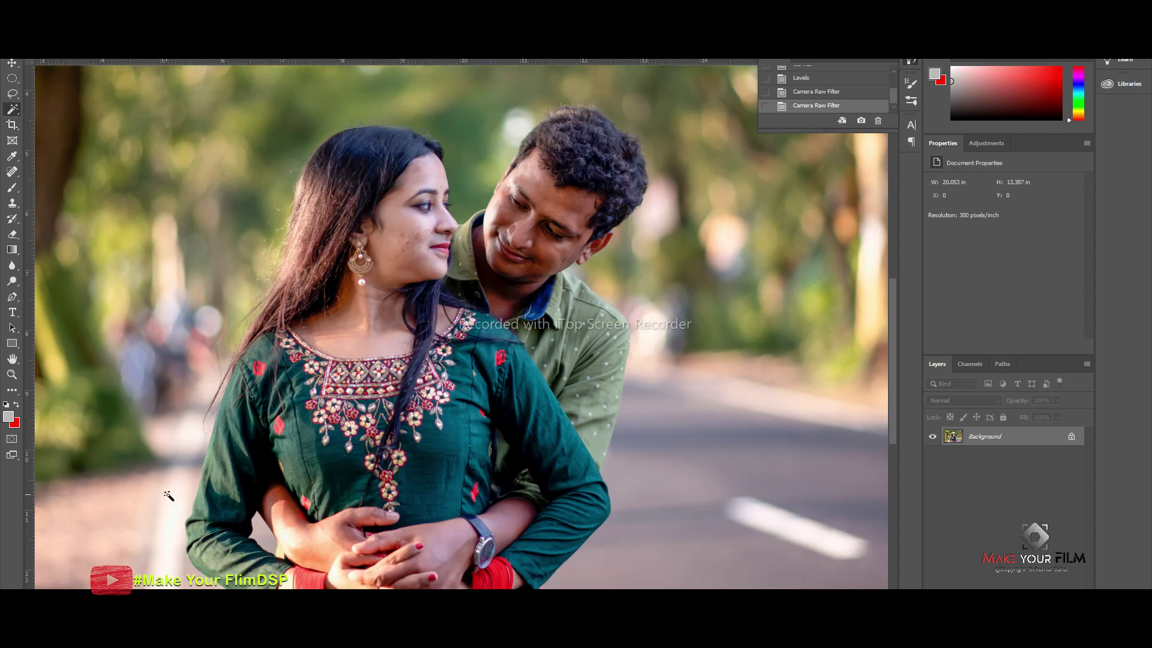
click(288, 538)
- Darken the selected patch by pulling the Curves midpoint down, then deselect
key(ctrl+m)
drag(508, 225, 532, 234)
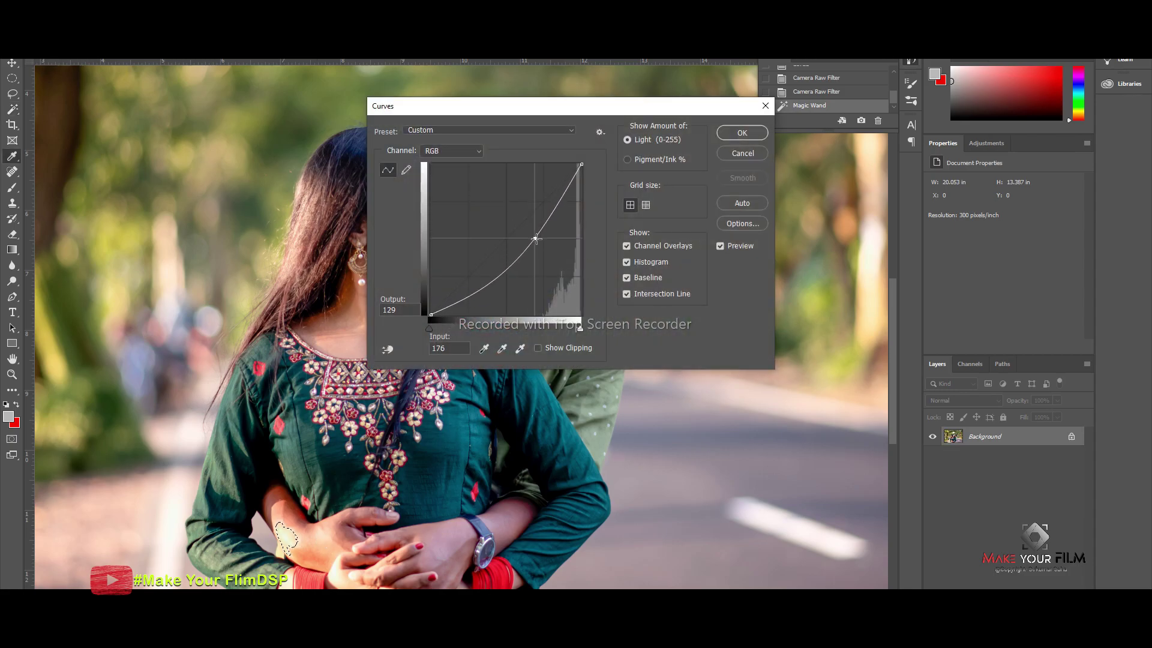
click(743, 132)
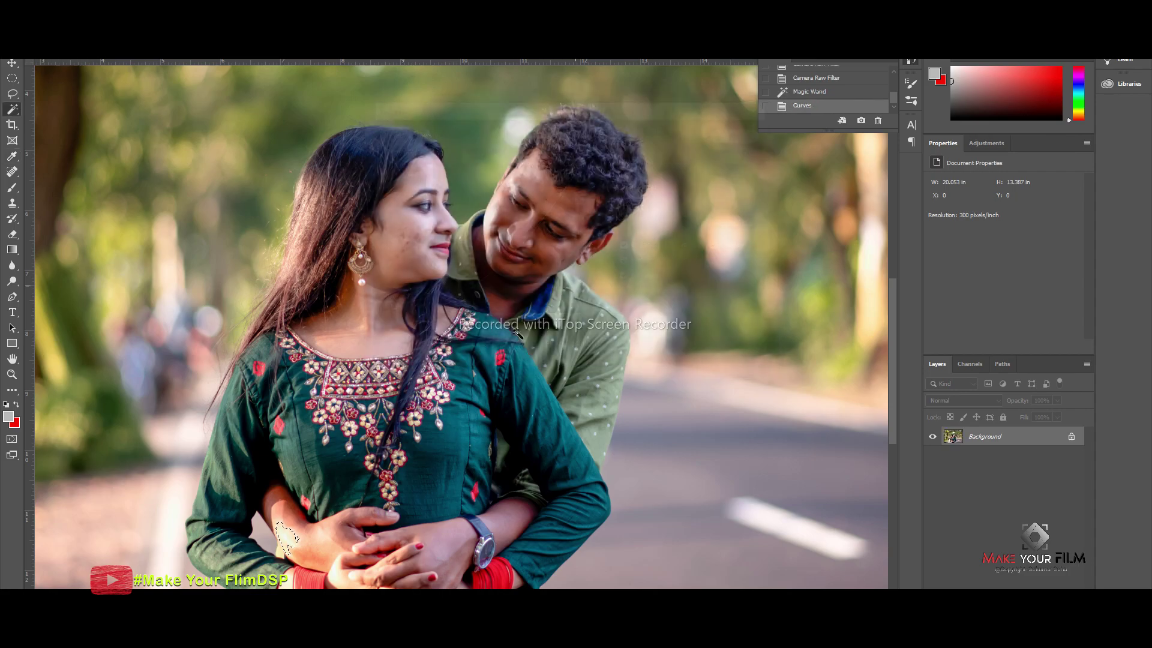
key(ctrl+d)
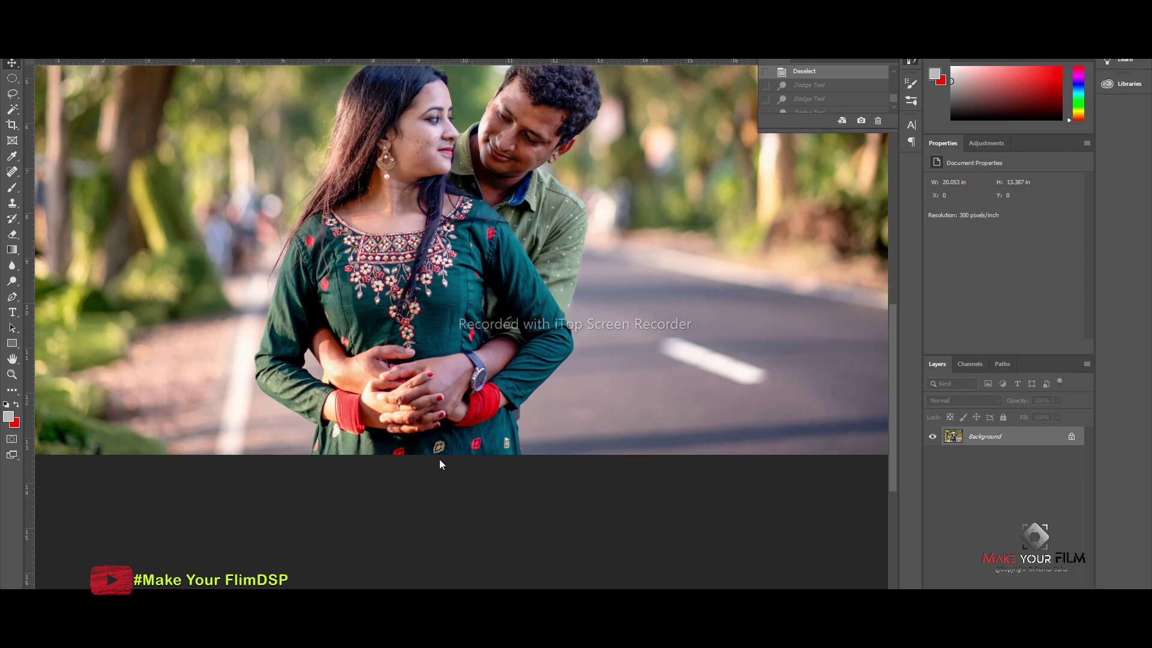
- Inspect the couple up close, then bring up the Image > Adjustments submenu
scroll(492, 360, up, 2)
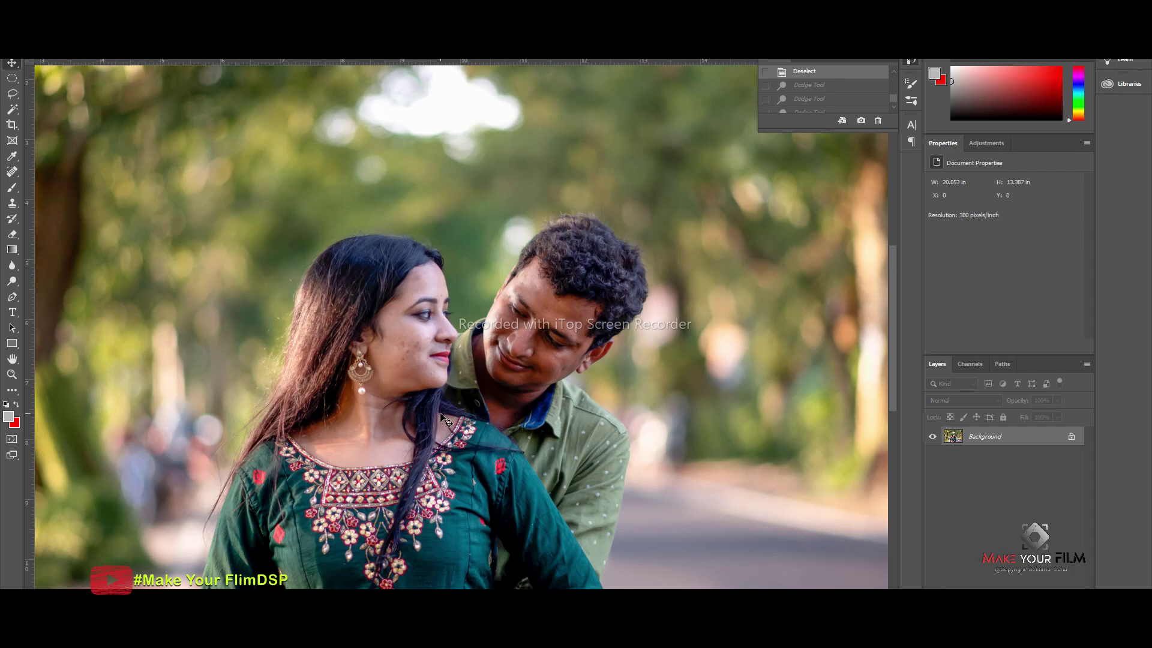
scroll(510, 379, down, 1)
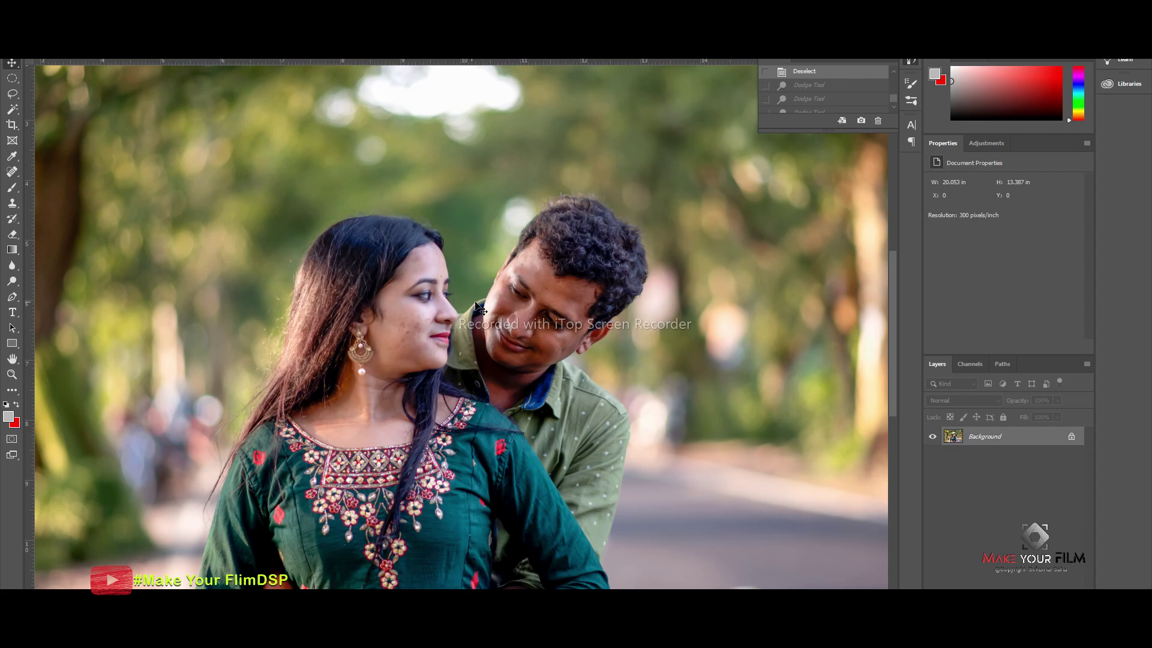
scroll(414, 375, down, 2)
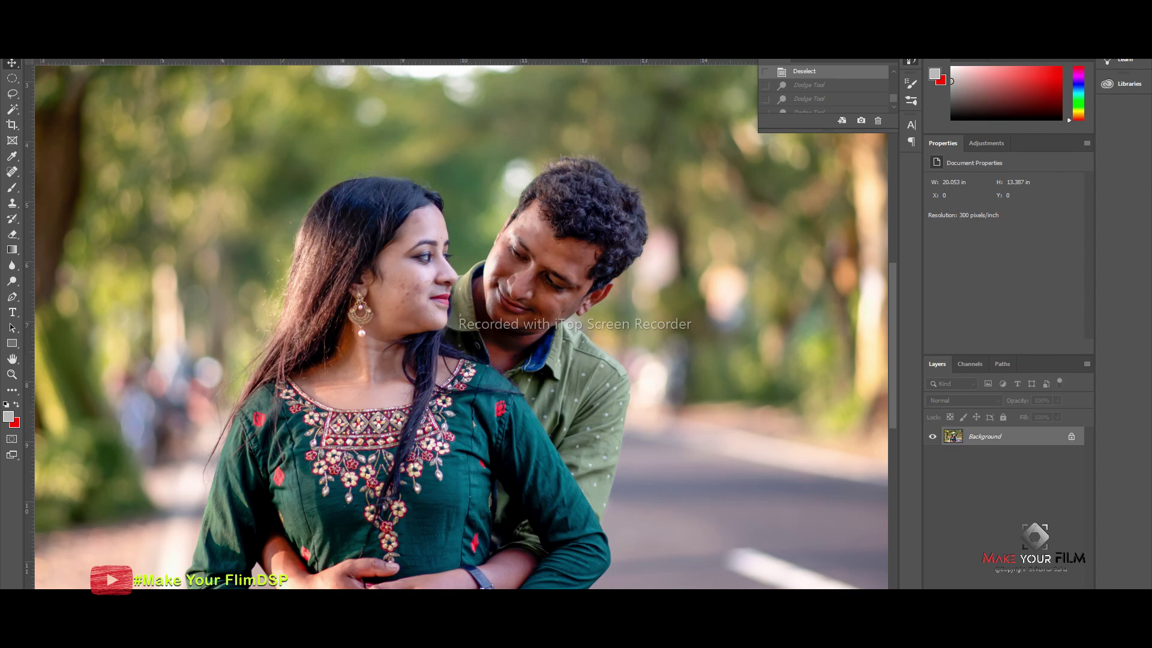
key(alt+i)
key(j)
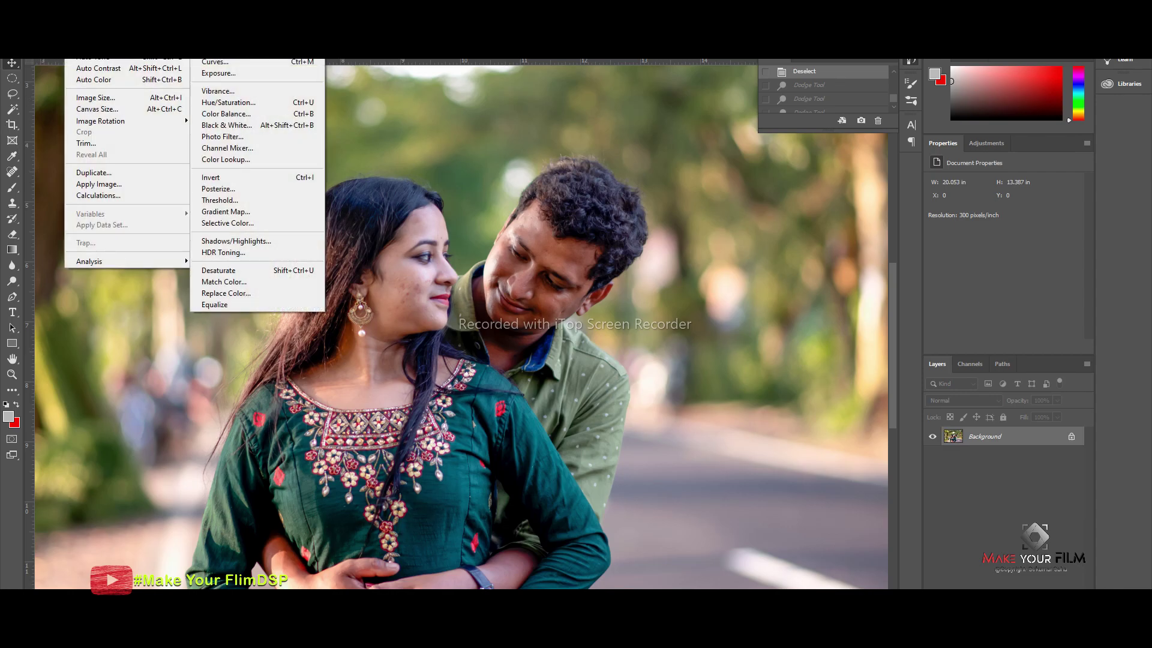
- In Selective Color, reduce Magenta in the Yellows to -46
click(231, 222)
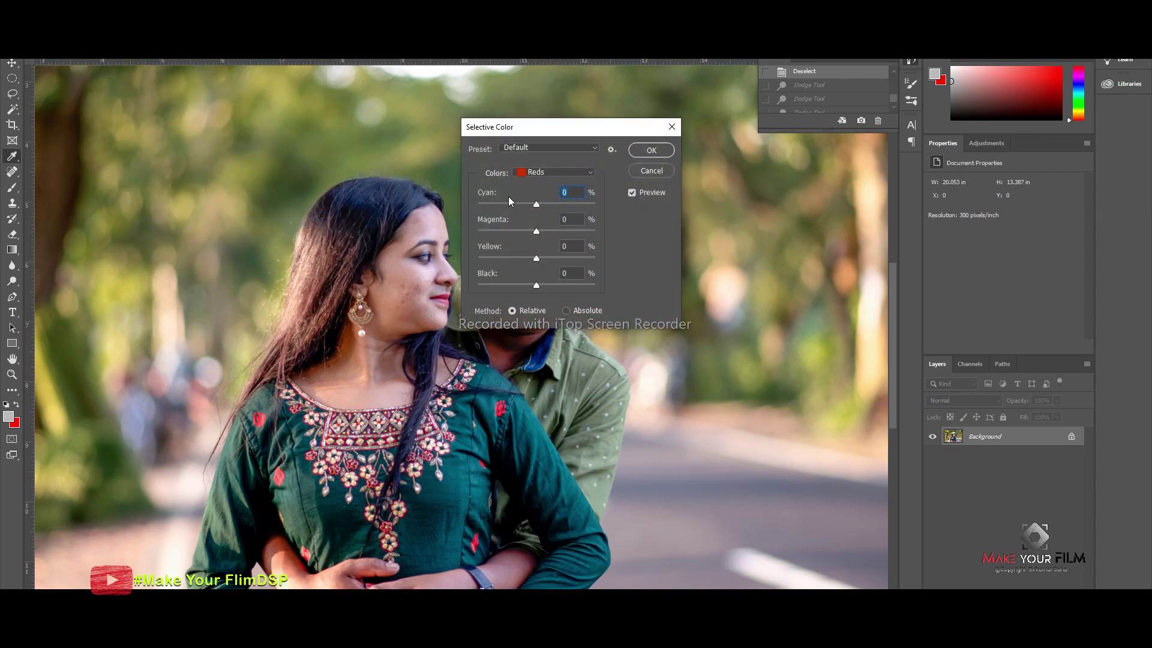
click(555, 172)
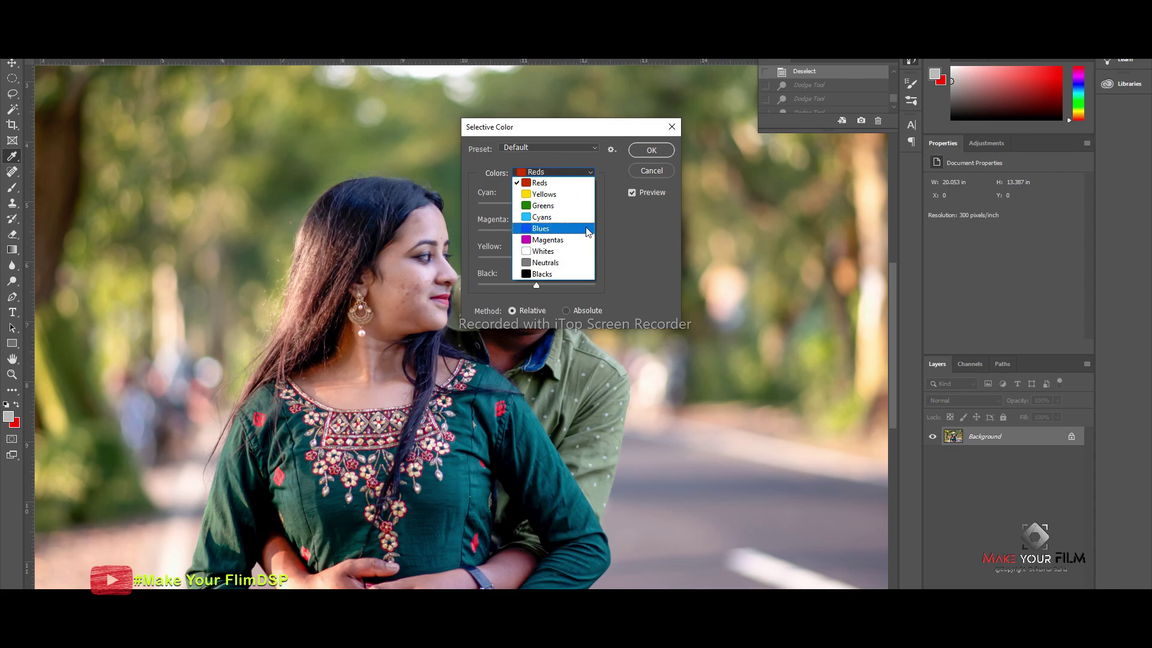
click(544, 194)
drag(536, 232, 510, 232)
- Set Cyan in the Reds to -18, checking the result with the preview toggle
click(546, 173)
click(536, 278)
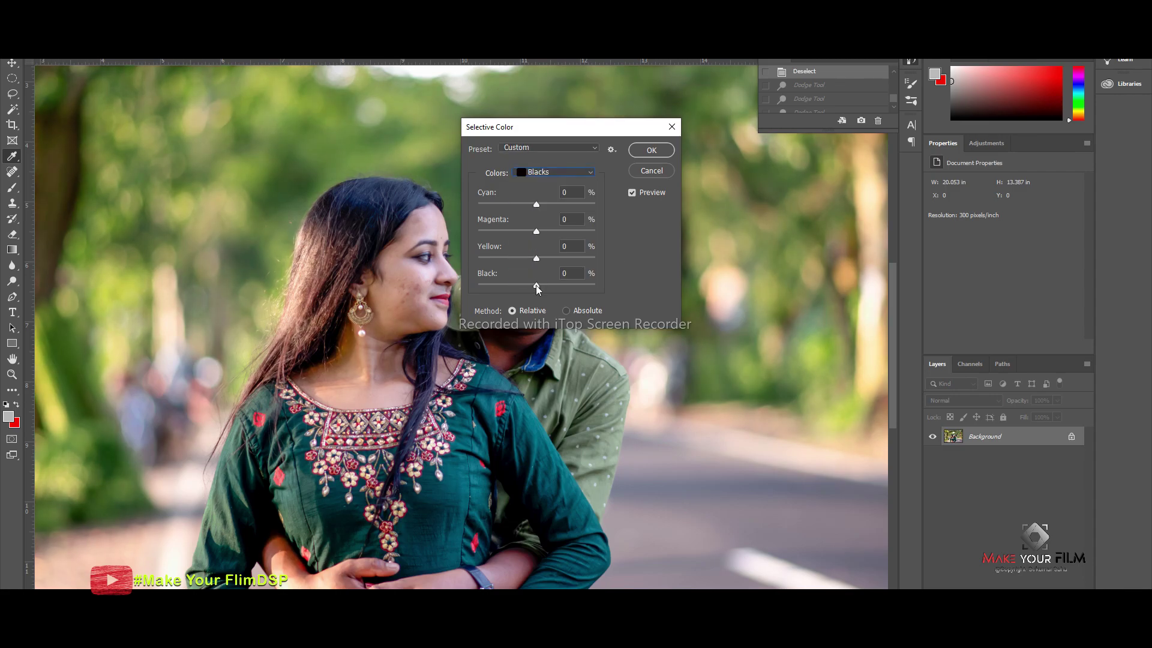
click(557, 173)
click(543, 217)
click(555, 173)
click(547, 239)
click(558, 173)
mouse_move(537, 204)
mouse_down()
mouse_move(526, 204)
mouse_move(576, 204)
mouse_up()
click(633, 194)
- Set Magenta in the Whites to -68 and apply the Selective Color changes
click(555, 172)
click(540, 246)
drag(537, 231, 497, 231)
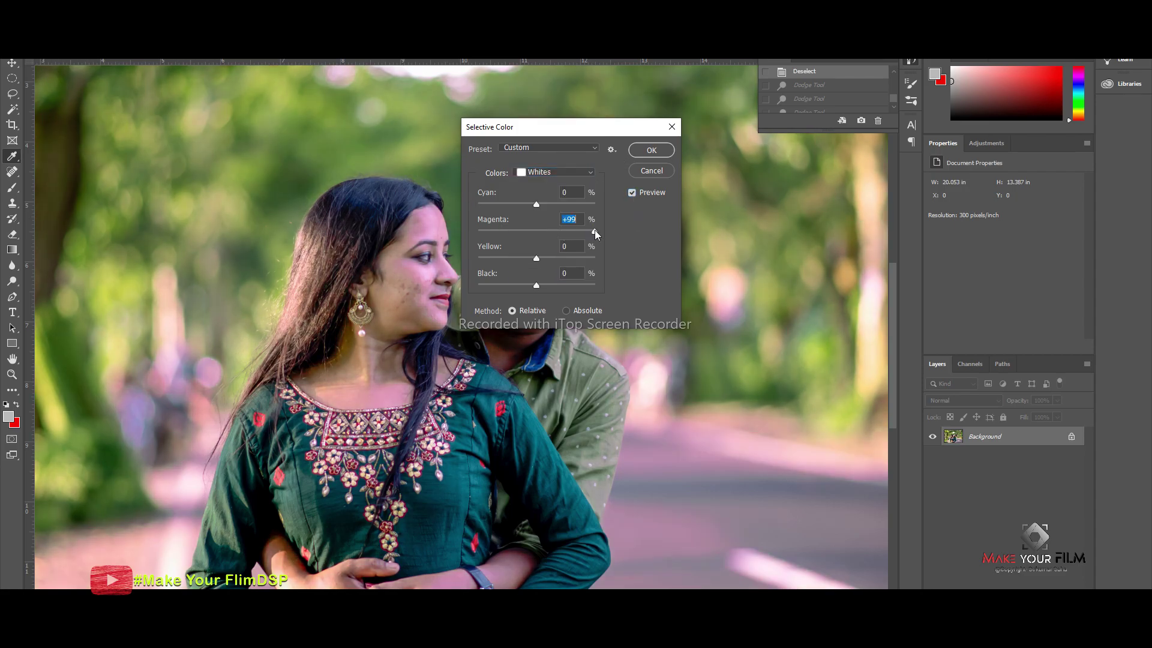
click(657, 172)
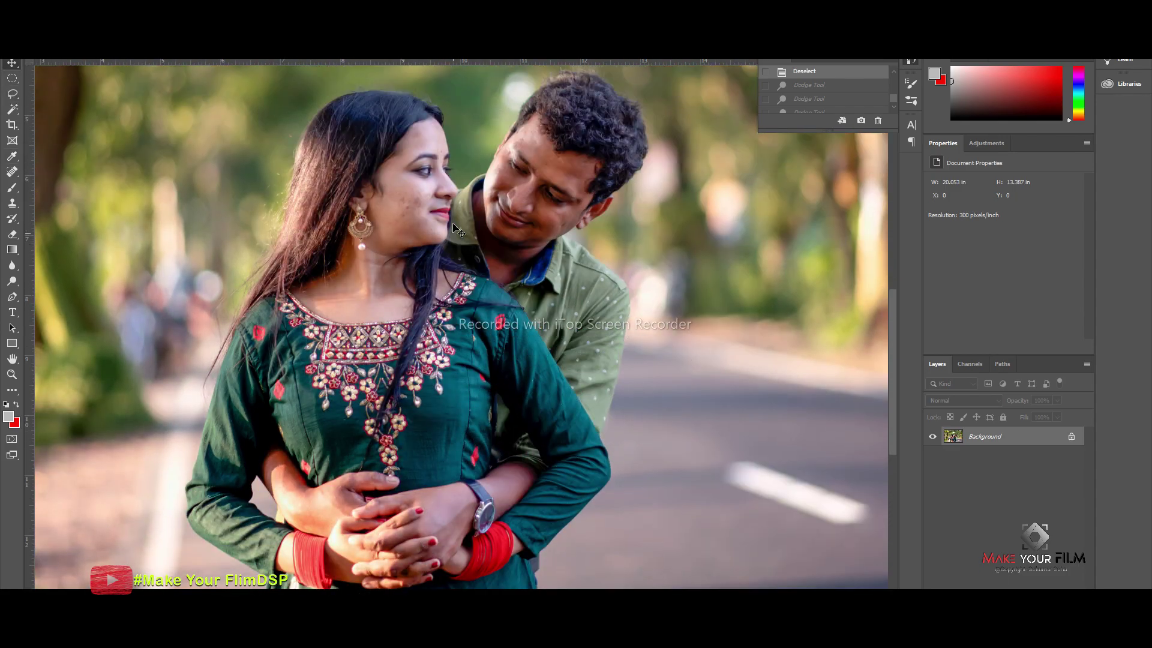
- Zoom out and back in to review the graded couple photo, then open the File menu
key(ctrl+minus)
key(ctrl+minus)
key(ctrl+minus)
key(ctrl+minus)
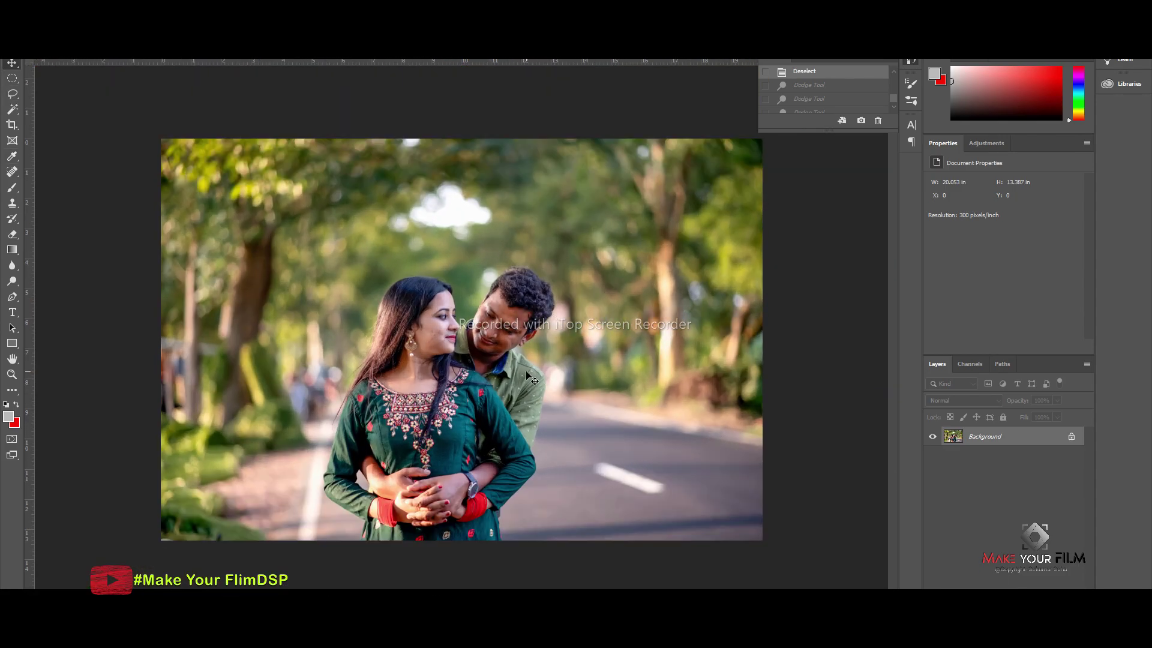
key(ctrl+plus)
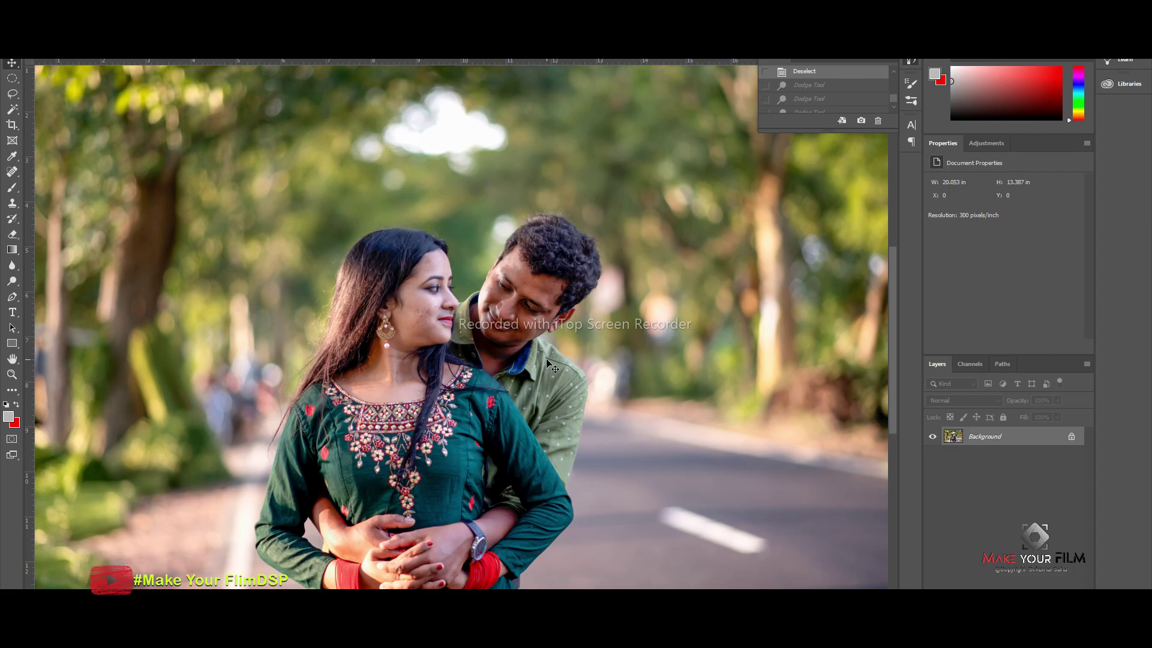
scroll(549, 363, down, 2)
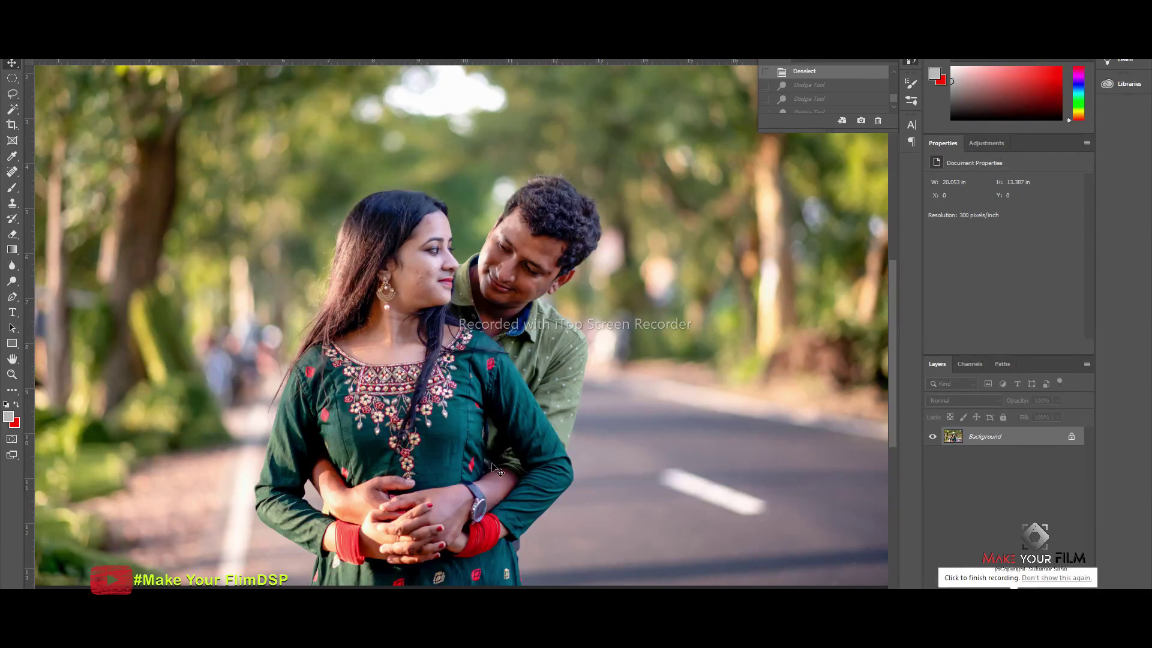
scroll(492, 471, down, 2)
scroll(468, 444, up, 5)
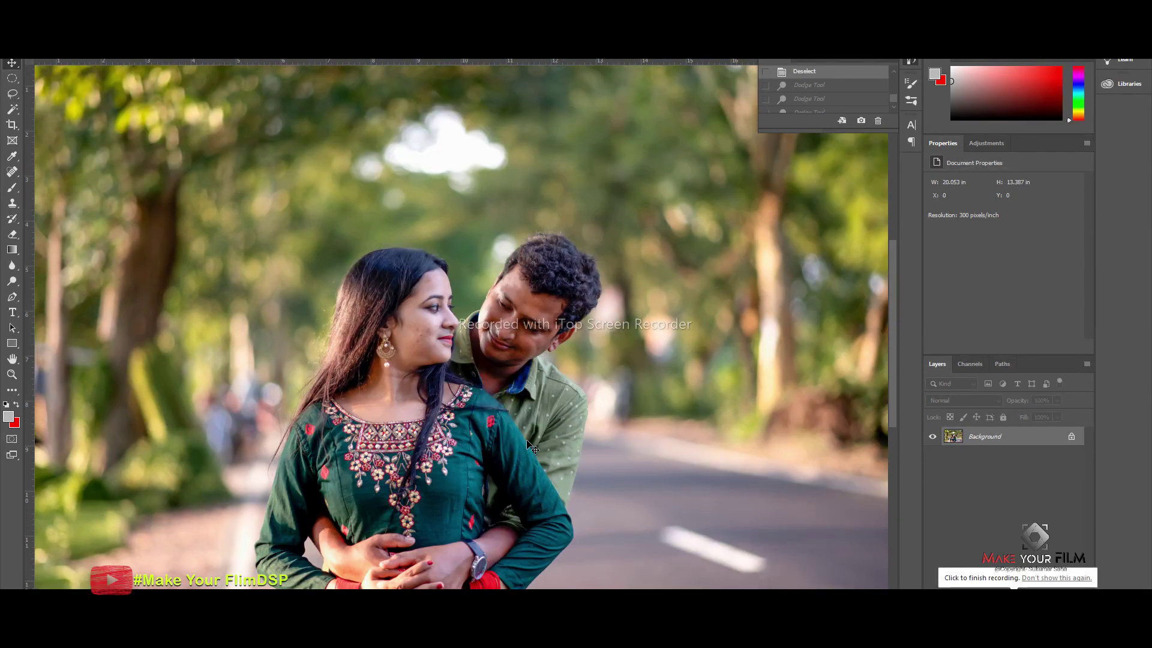
scroll(444, 420, up, 2)
scroll(436, 412, down, 3)
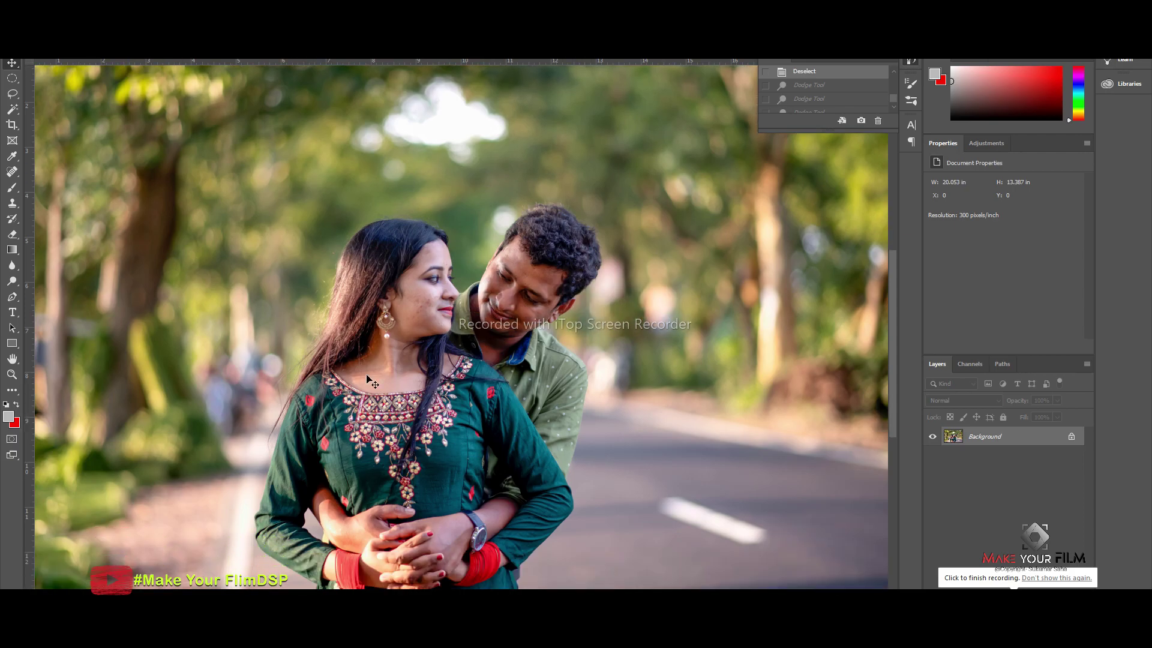
click(36, 51)
- Save the portrait as a JPEG named DSC_4894, accepting the JPEG Options
click(50, 142)
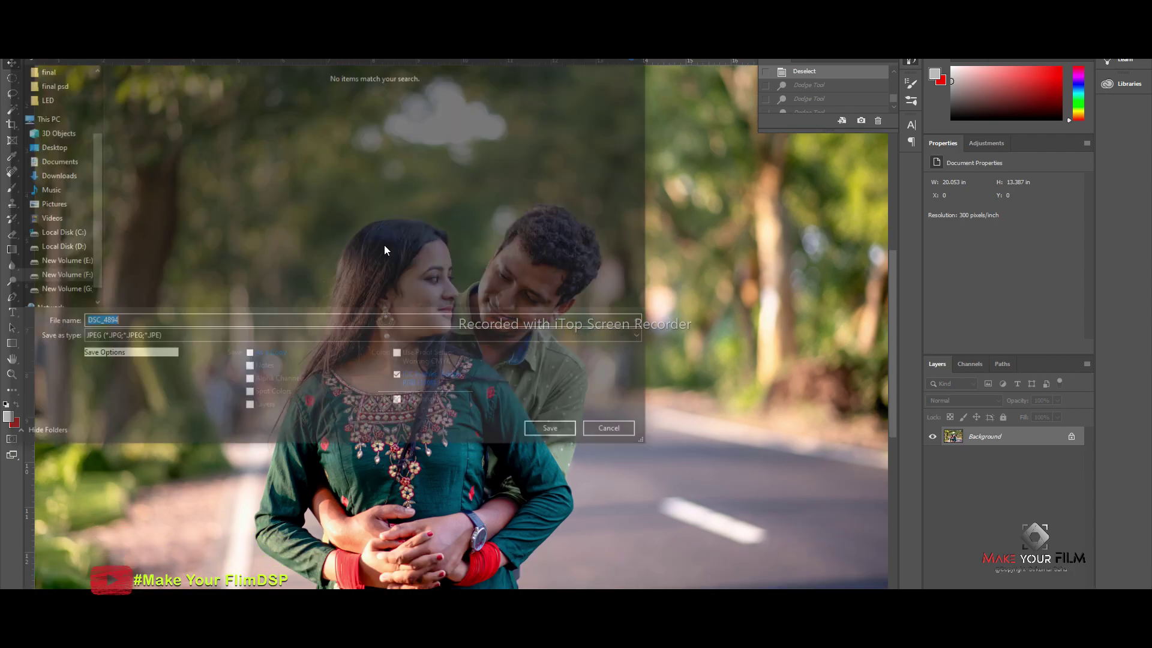
click(147, 338)
click(380, 439)
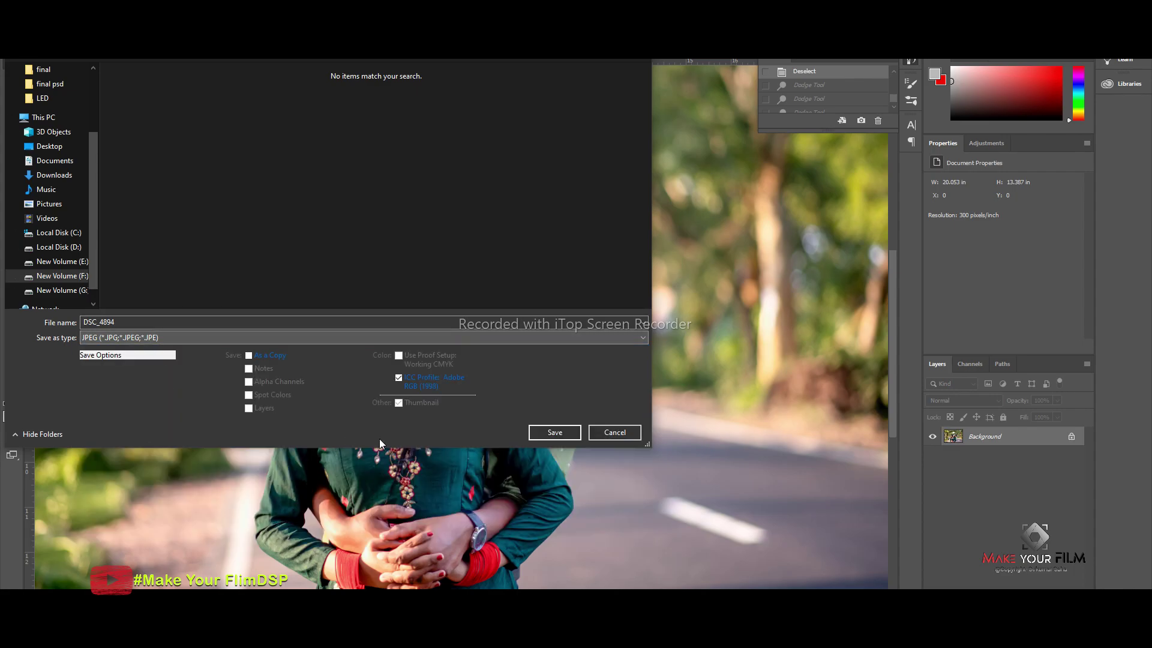
click(547, 433)
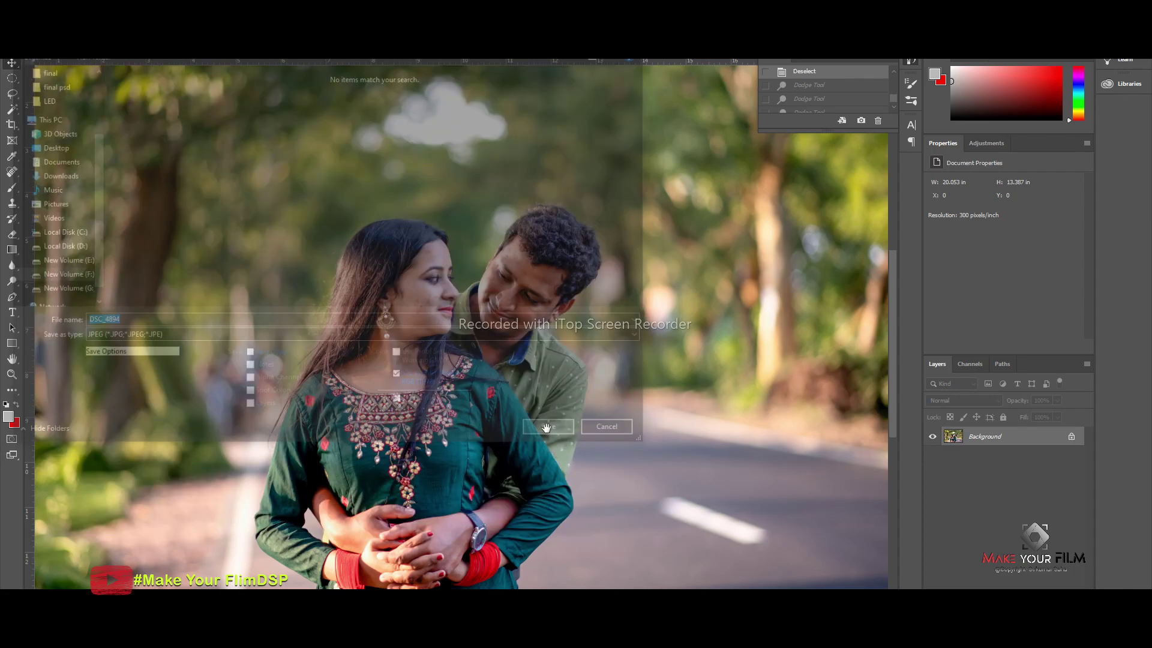
click(624, 160)
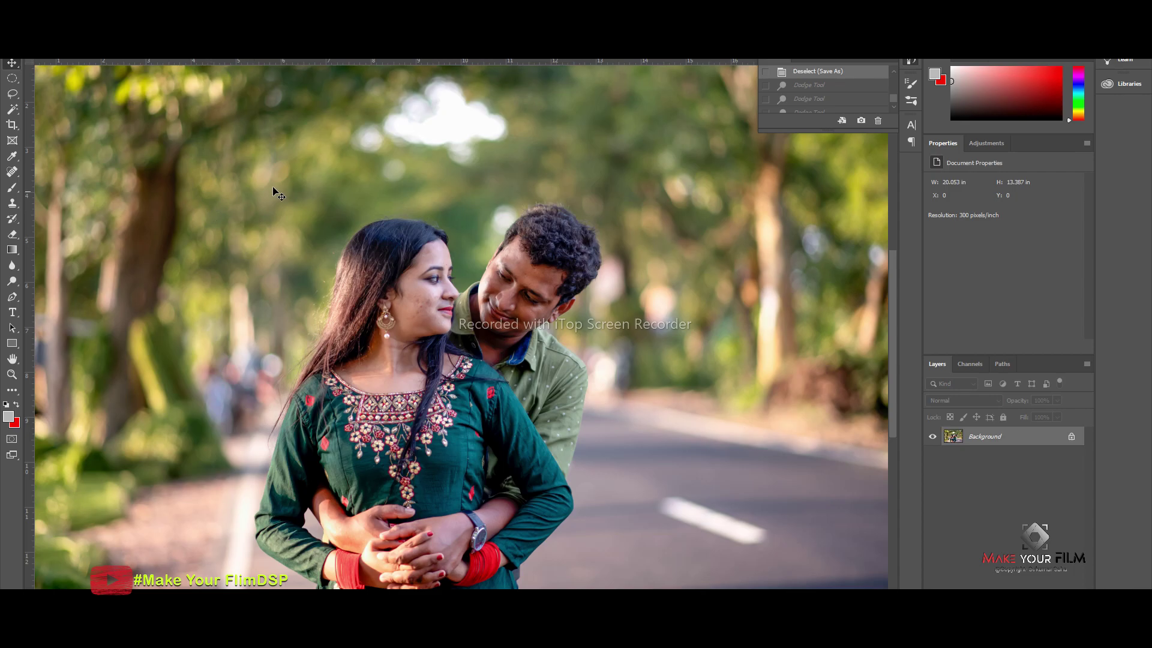